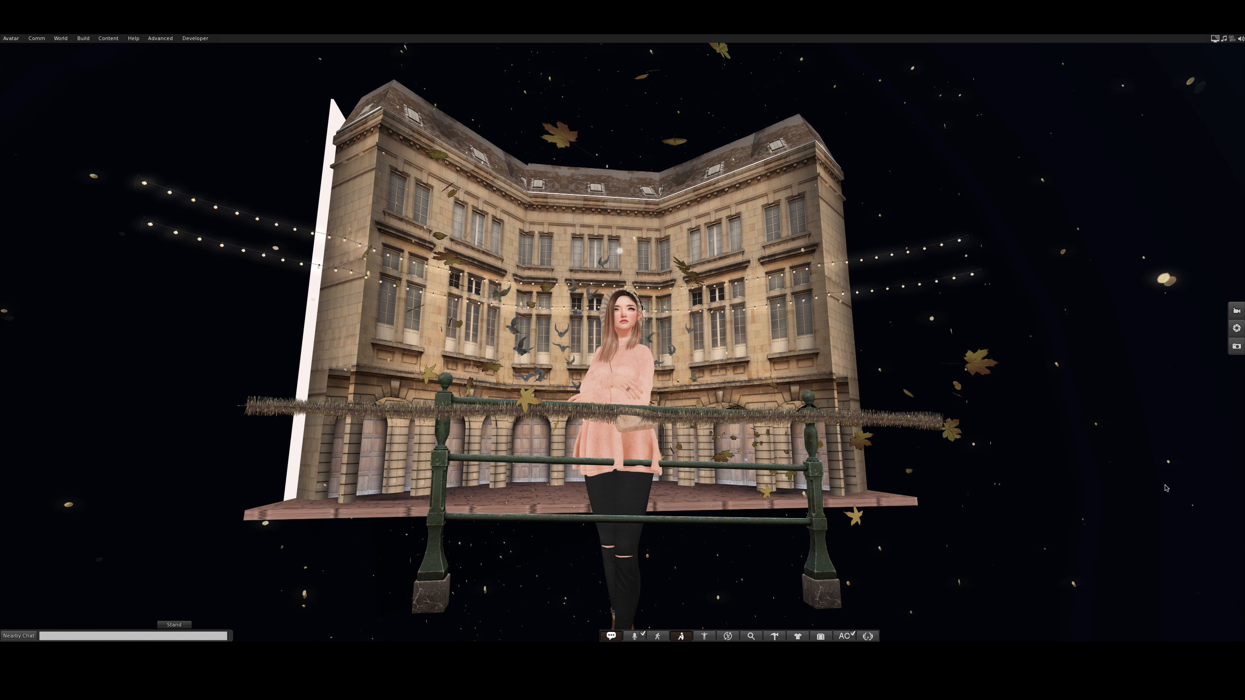
- Orbit and zoom the camera around the building facade and the avatar at the railing to view both from several angles
left_click_drag(633, 350, 889, 432, "ctrl+alt")
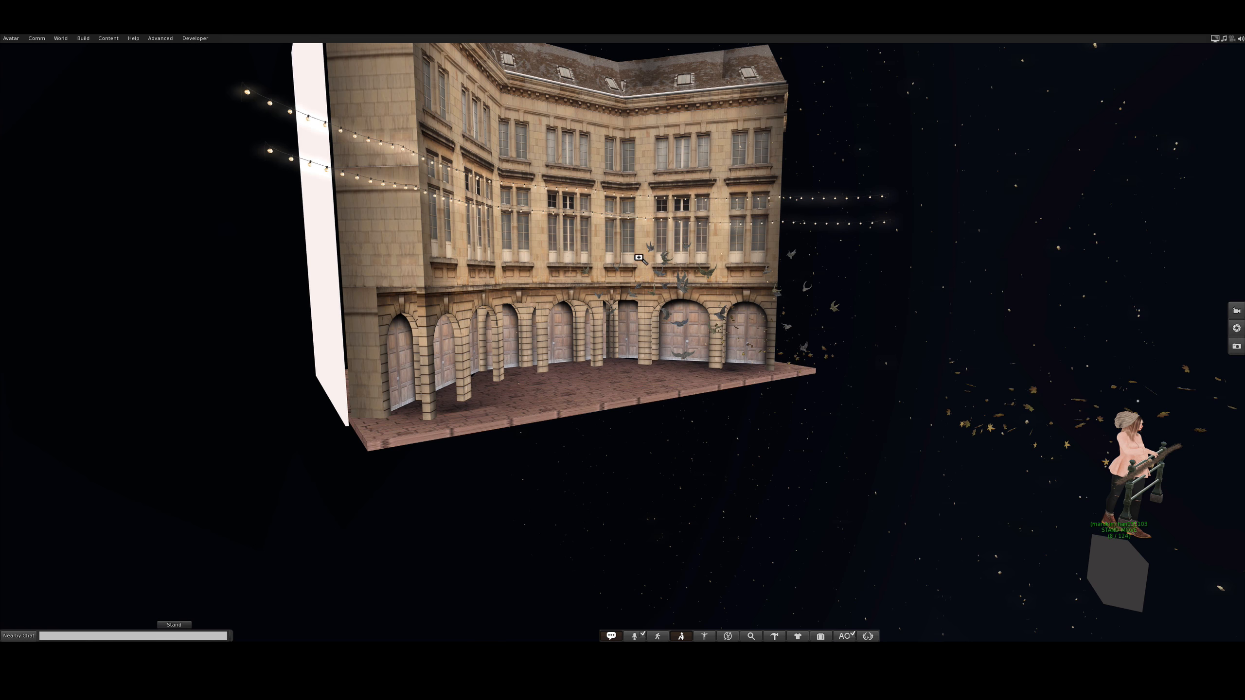
left_click_drag(628, 261, 568, 179, "alt")
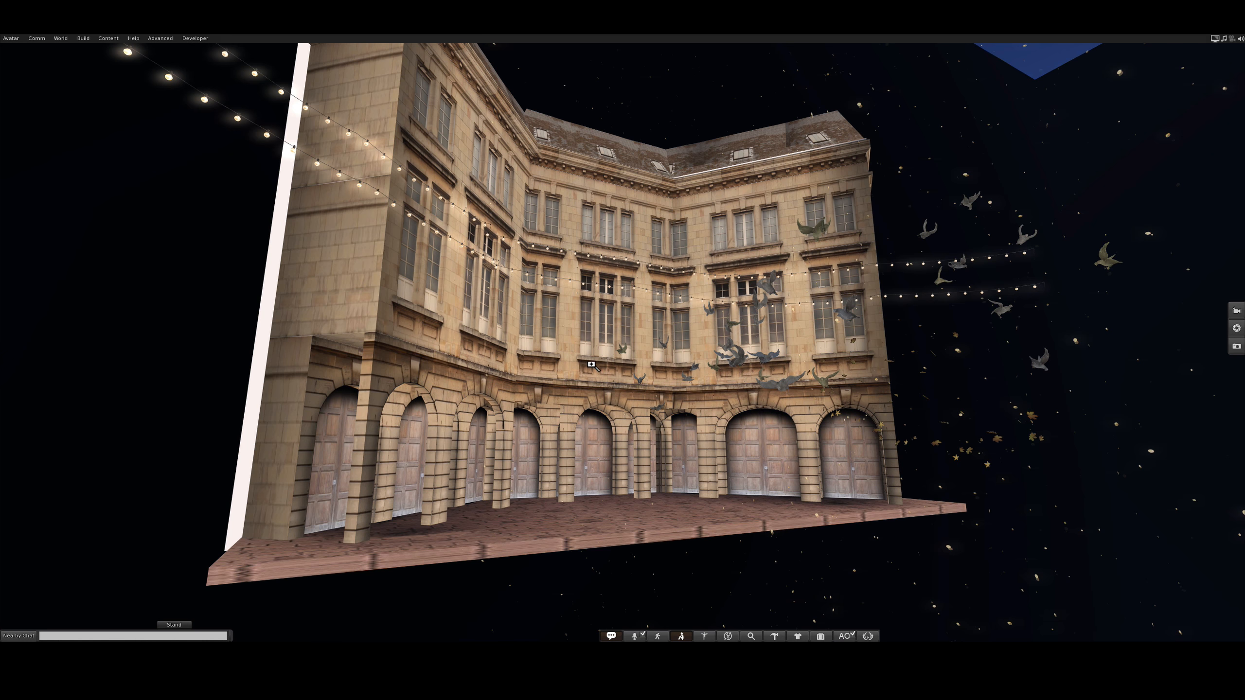
left_click_drag(592, 364, 732, 348, "alt")
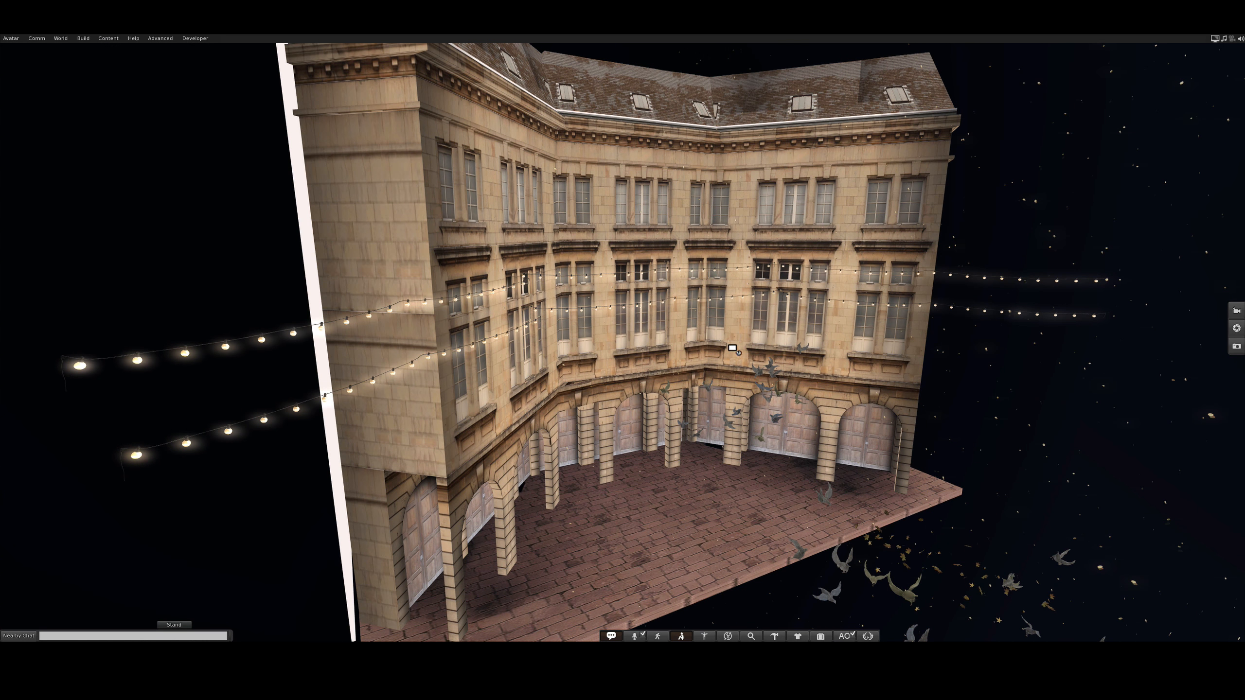
left_click_drag(603, 317, 581, 393, "ctrl+alt")
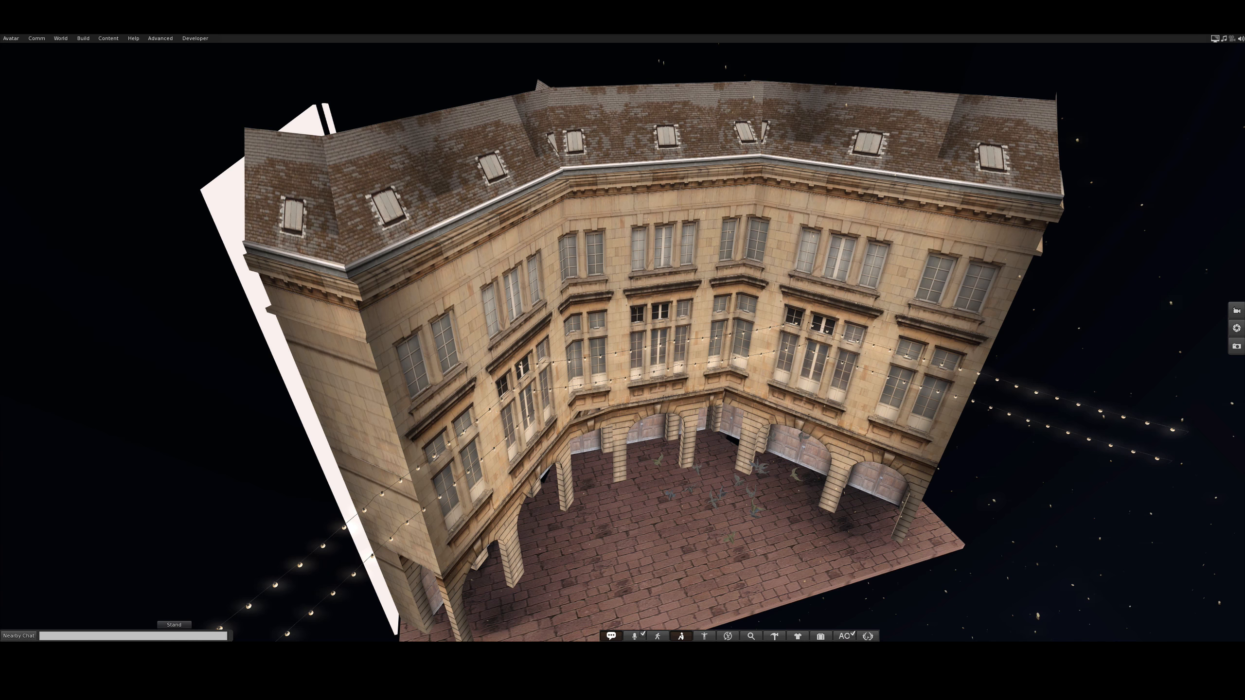
left_click_drag(803, 391, 792, 254, "alt")
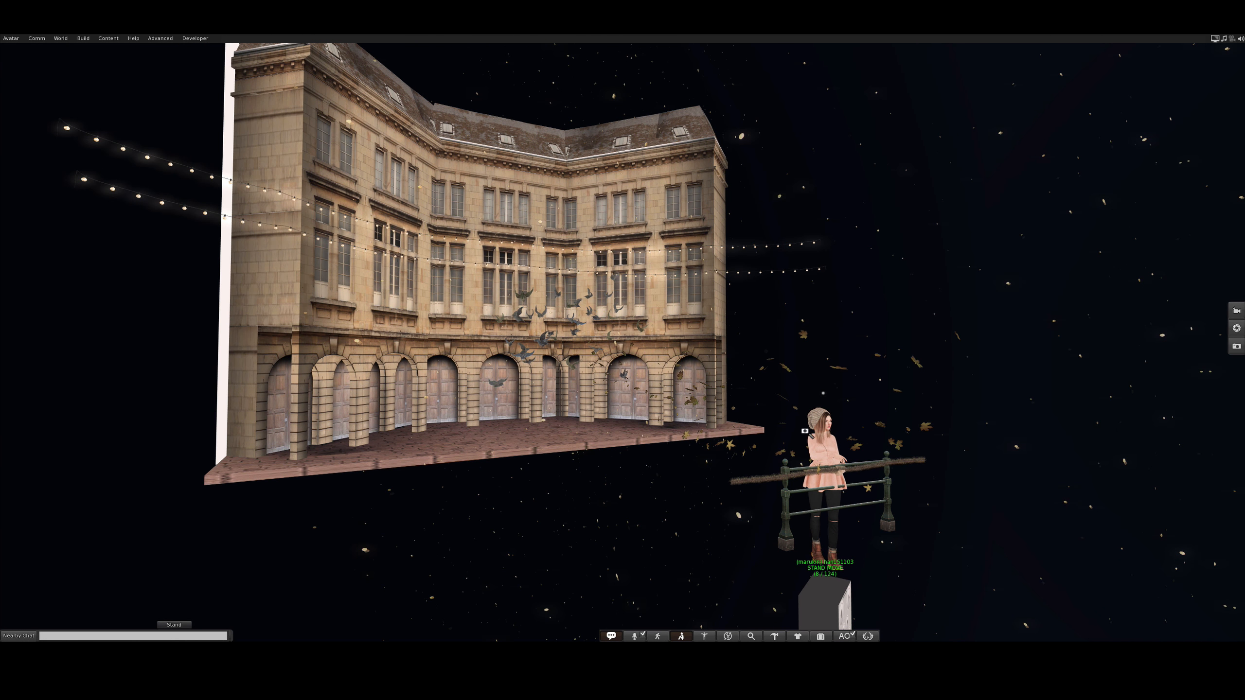
left_click_drag(825, 456, 744, 411, "alt")
left_click_drag(797, 170, 781, 220, "ctrl+alt")
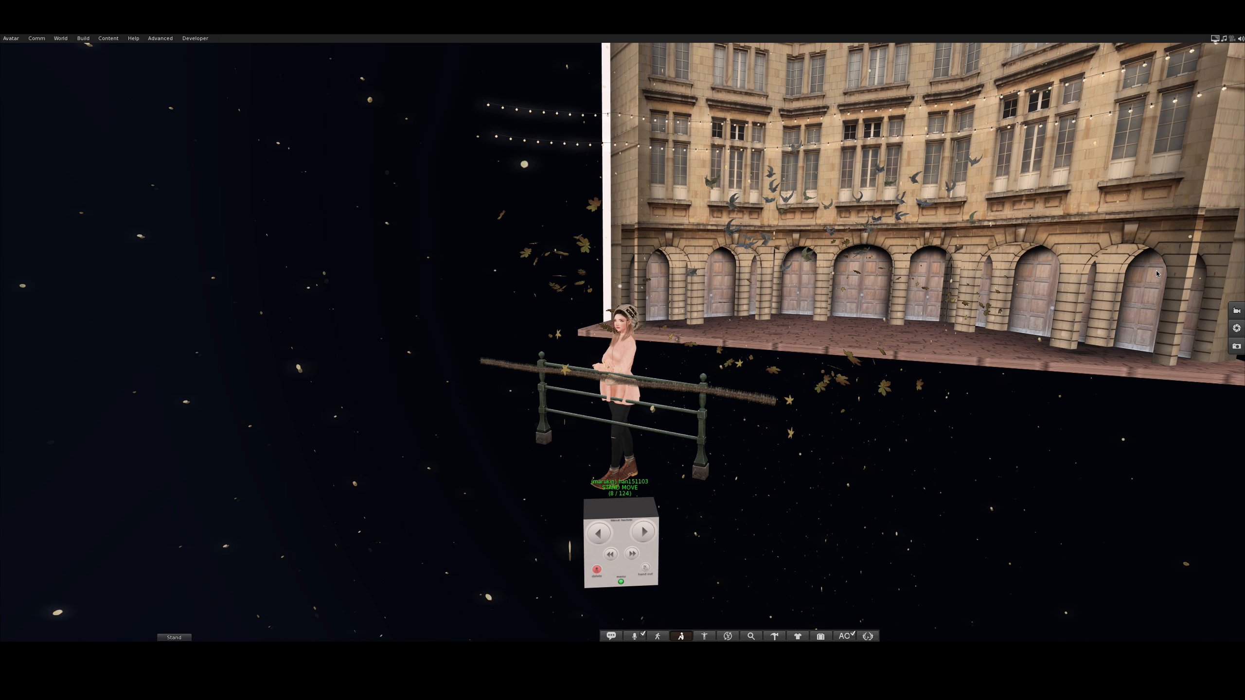
- Reframe the avatar beside the building by orbiting, zooming and panning with the on-screen camera controls, and close the controls
left_click(1236, 312)
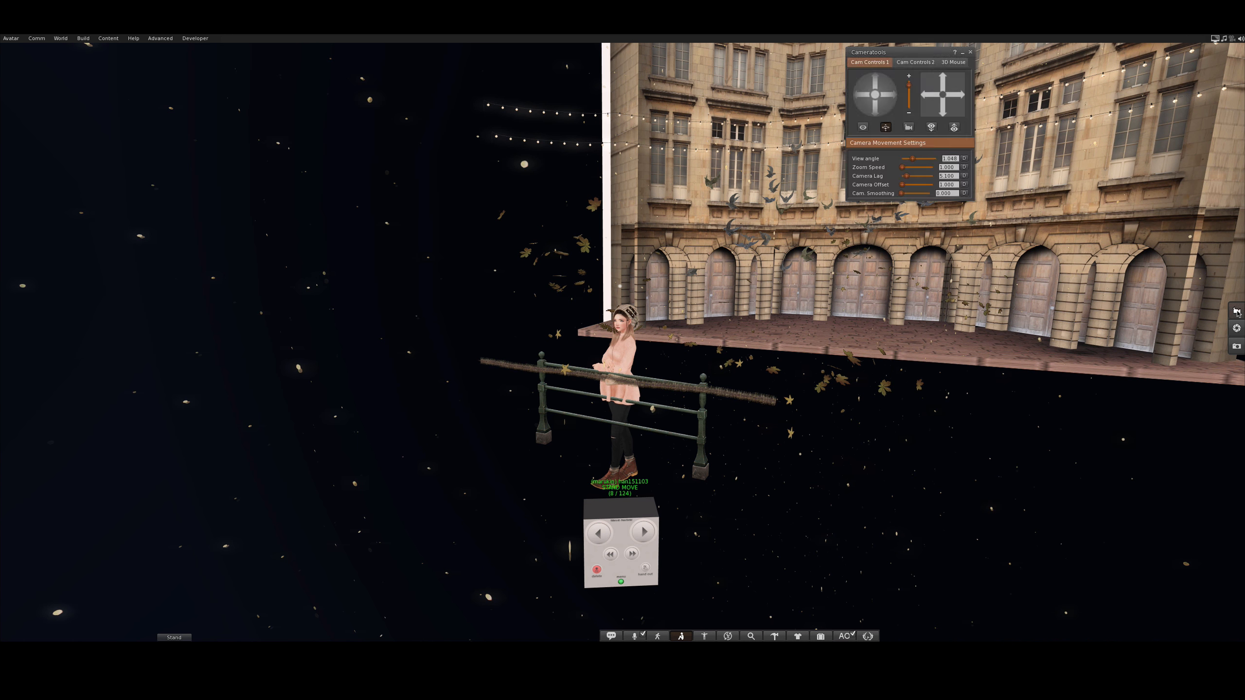
left_click(863, 96)
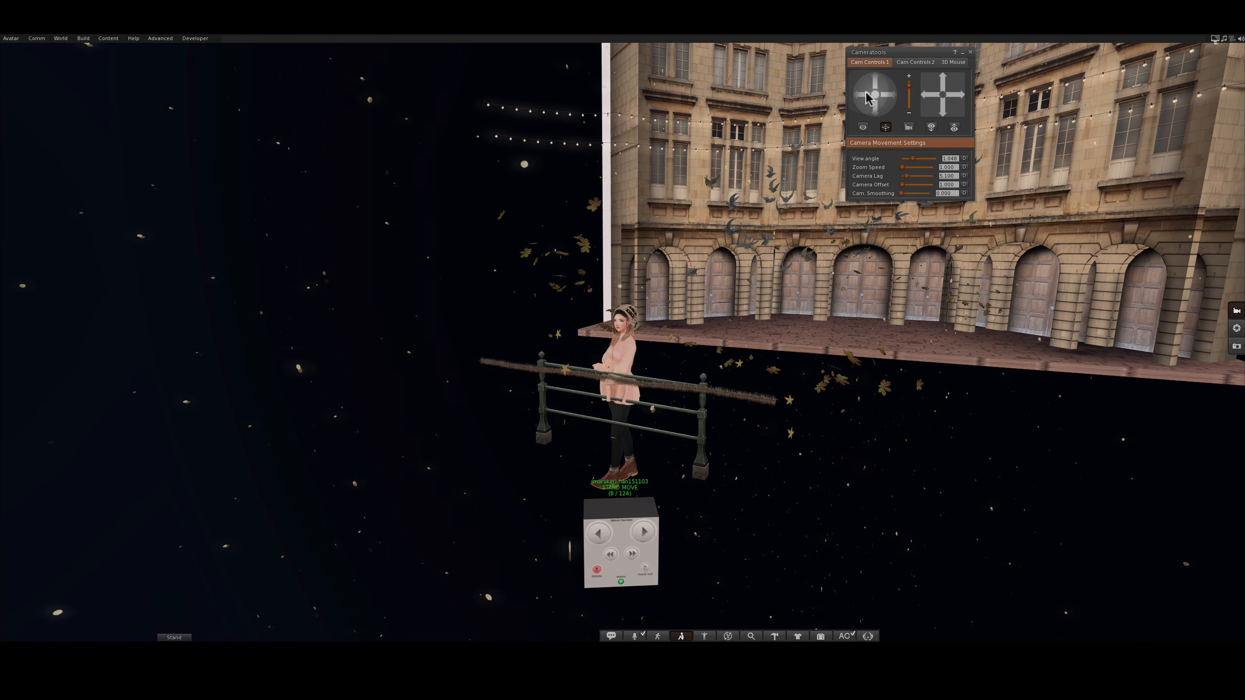
left_click(910, 78)
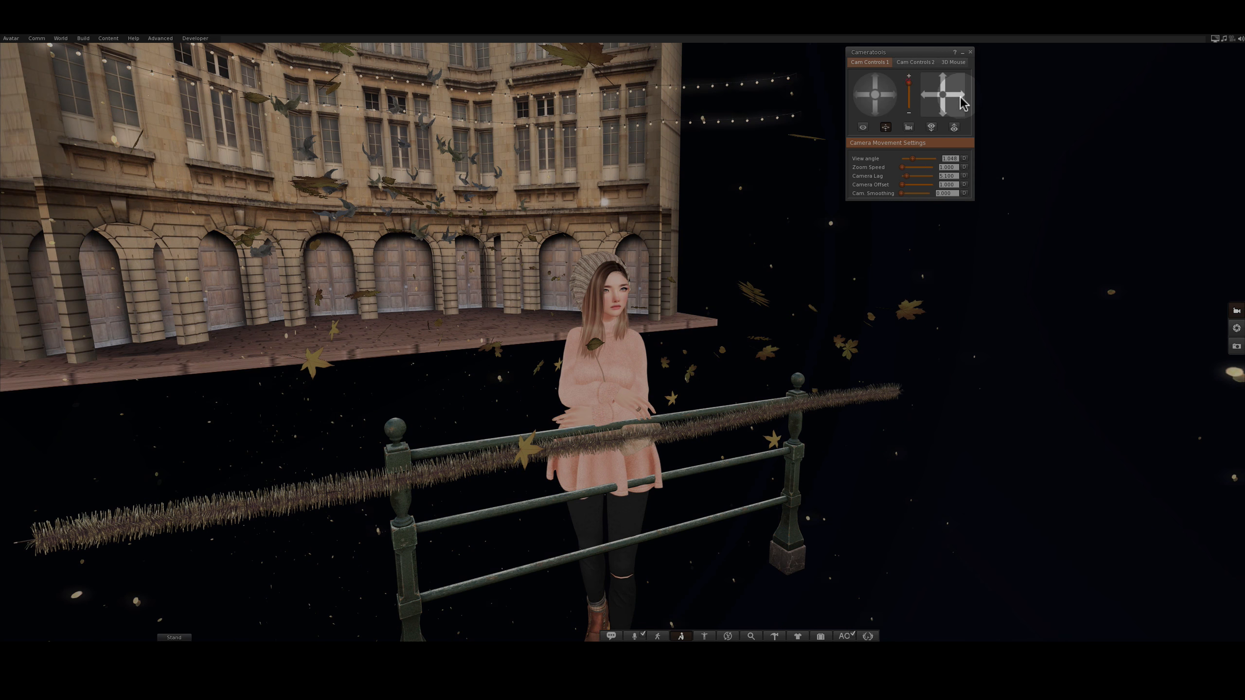
left_click(936, 98)
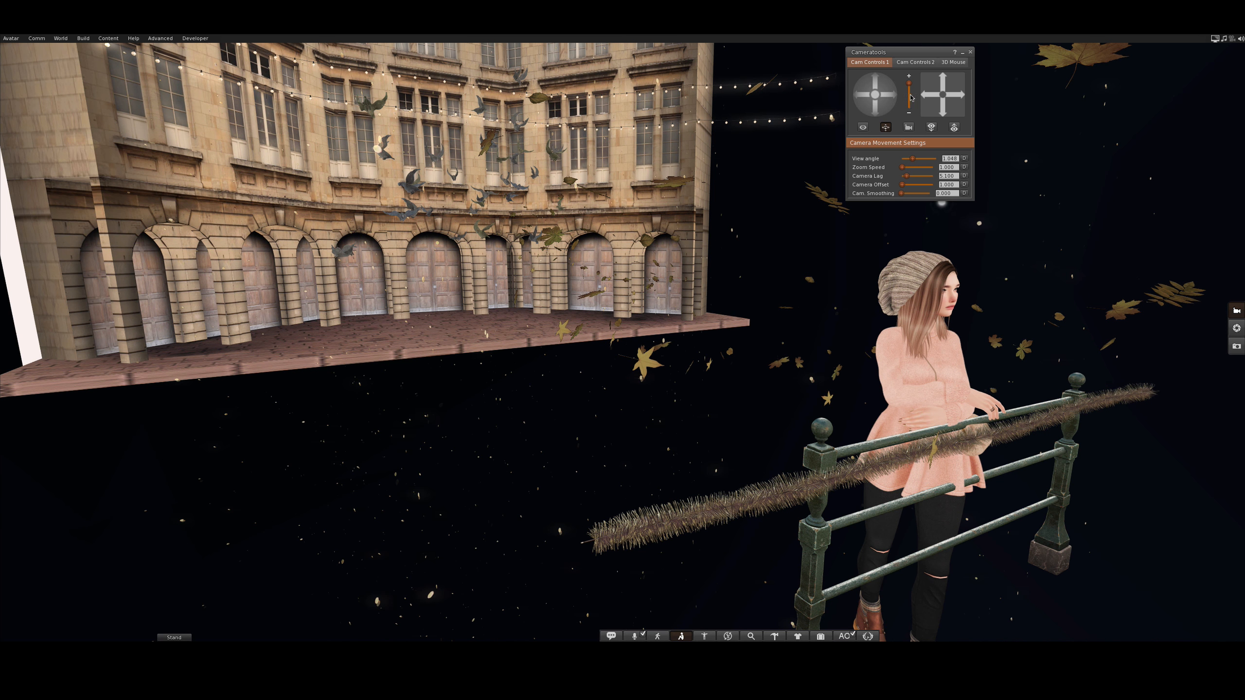
left_click(970, 51)
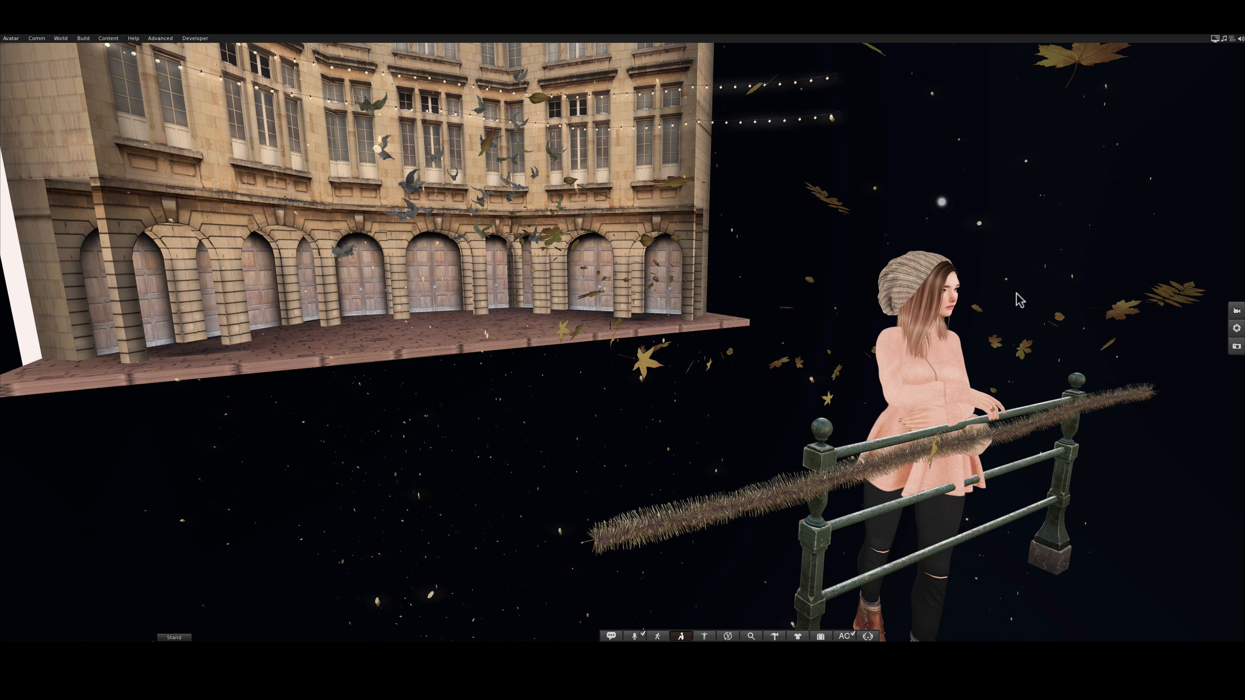
- Focus the camera on the avatar, circle round to her front and bring the building's full facade into view
key("alt")
left_click(925, 320, "alt")
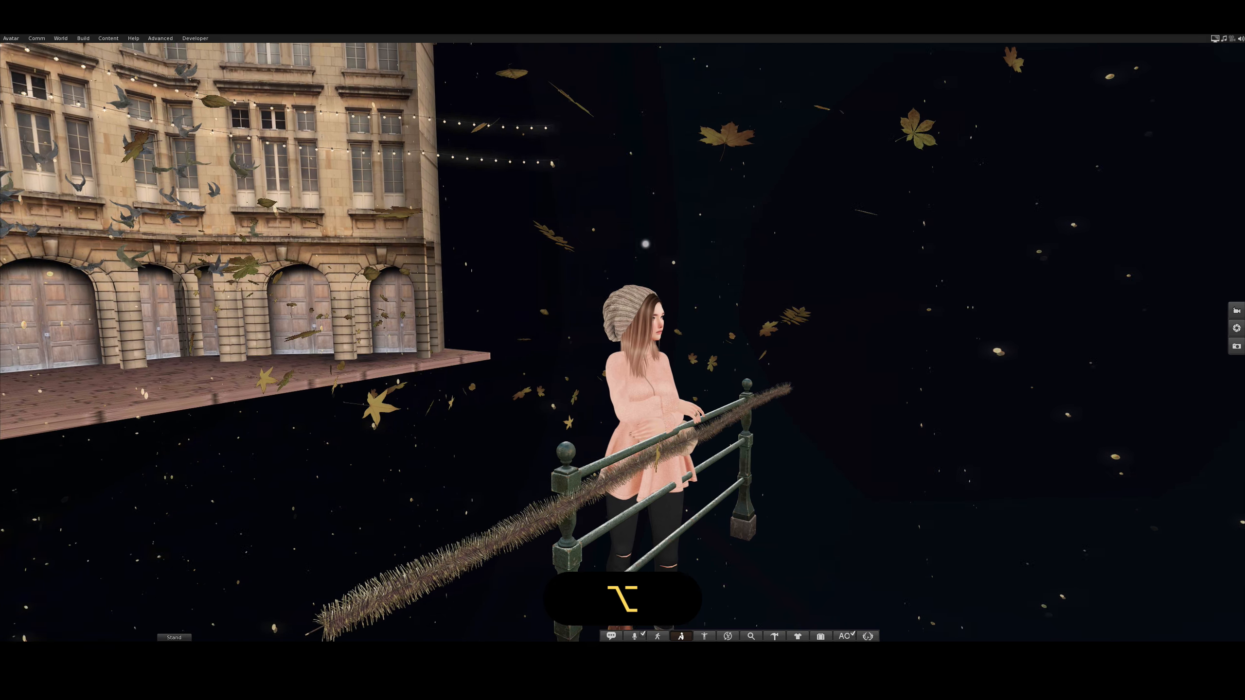
left_click_drag(622, 342, 402, 395, "alt")
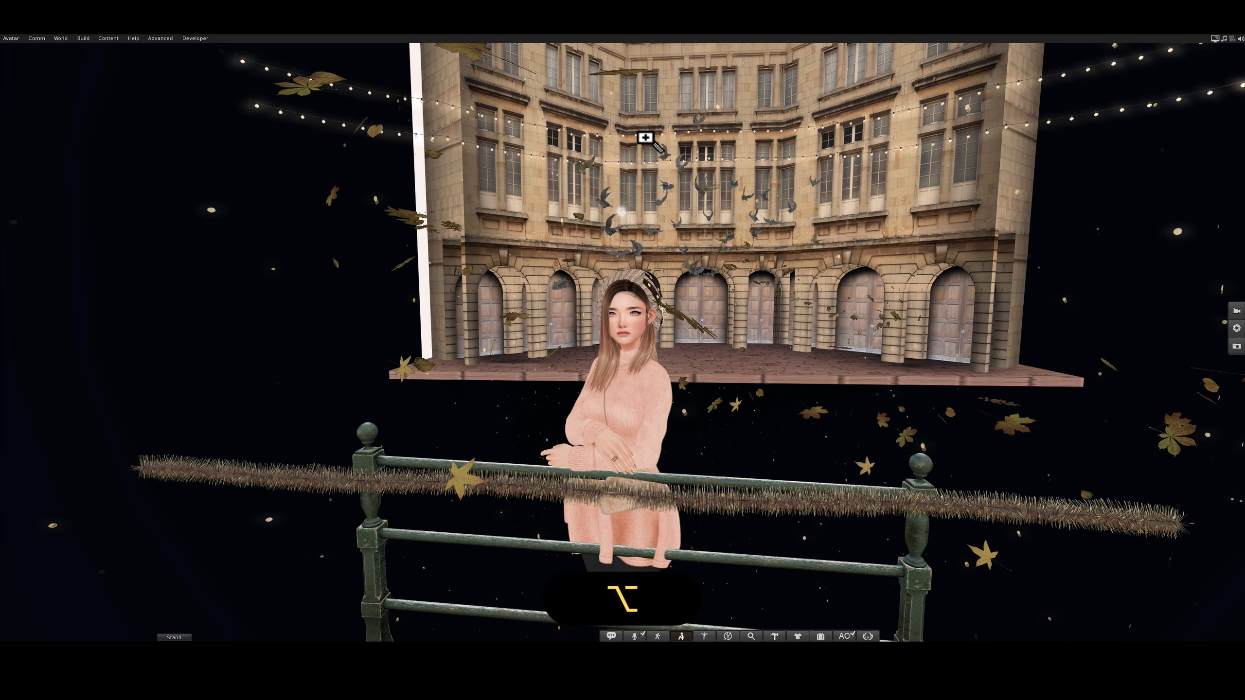
left_click(636, 101, "alt")
left_click_drag(623, 342, 622, 417, "alt")
mouse_move(644, 106)
left_mouse_down("alt")
mouse_move(644, 142)
mouse_move(644, 107)
left_mouse_up("alt")
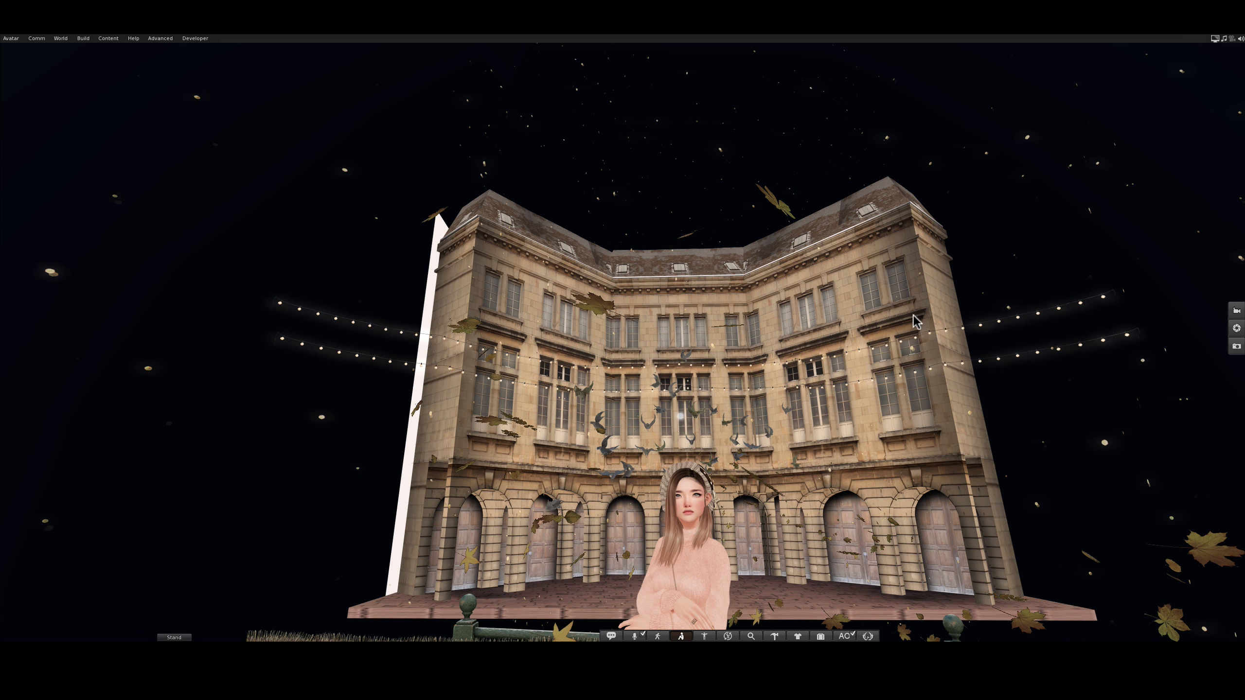
- Orbit the camera vertically and sideways around the avatar and building, ending on a low front view
key("alt")
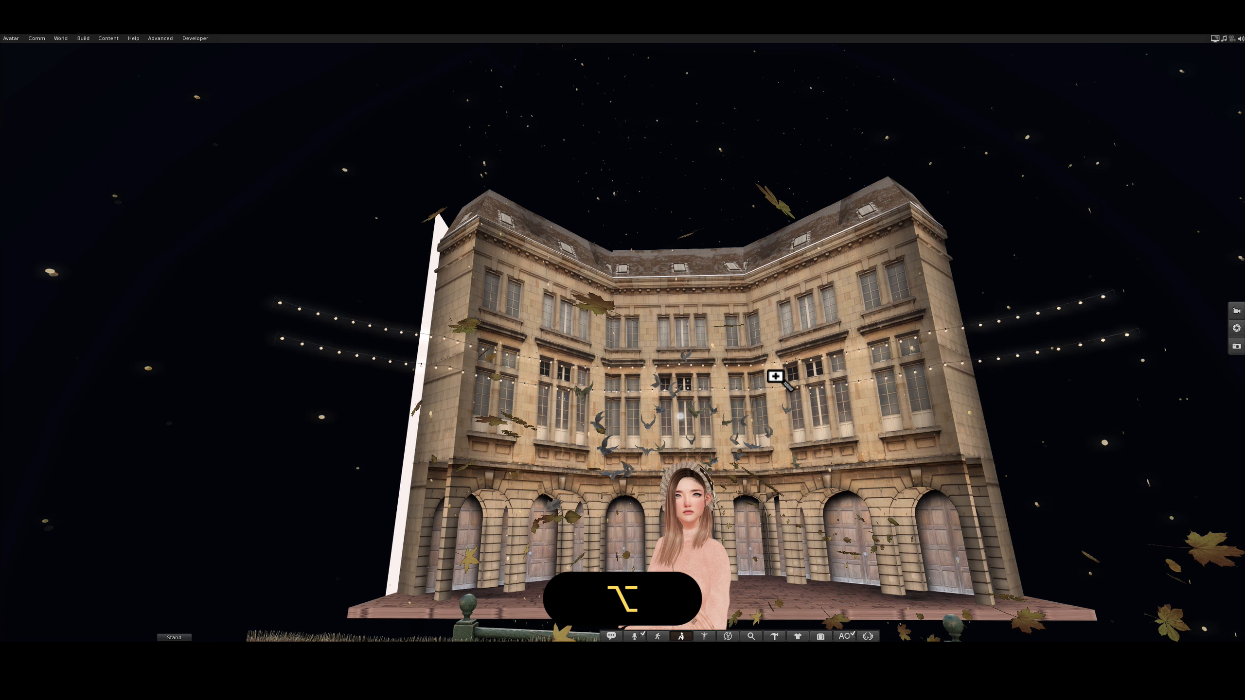
key("ctrl")
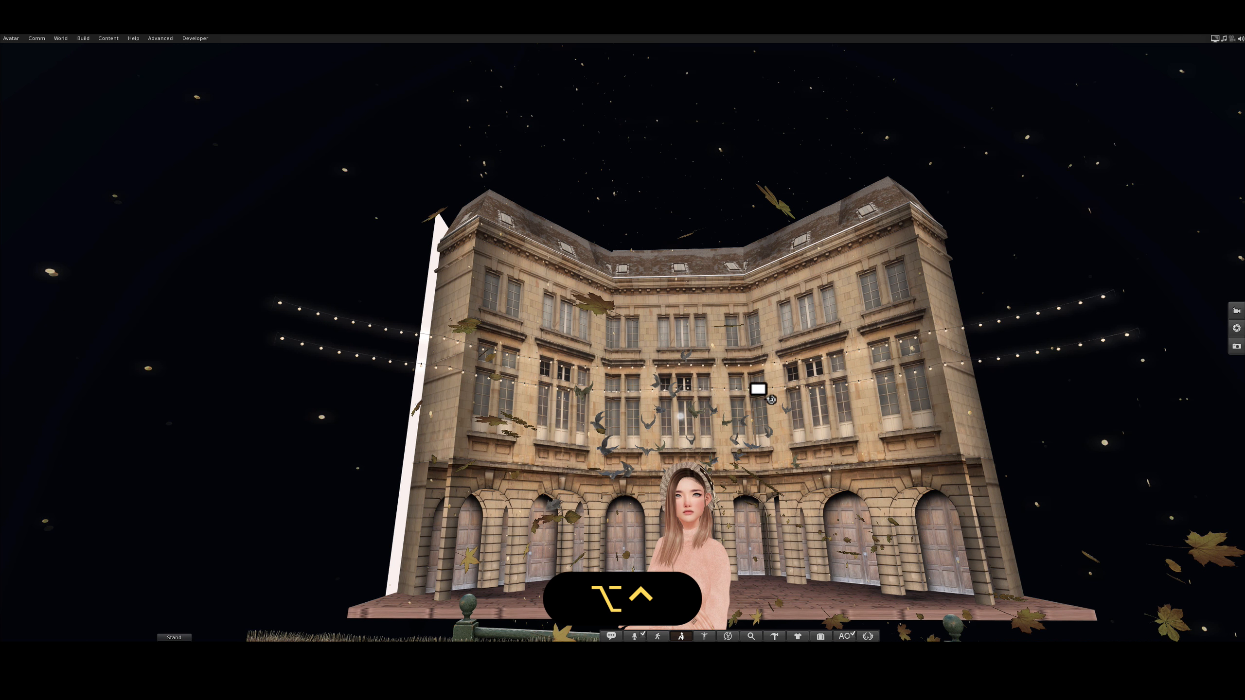
left_click_drag(690, 504, 637, 564, "ctrl+alt")
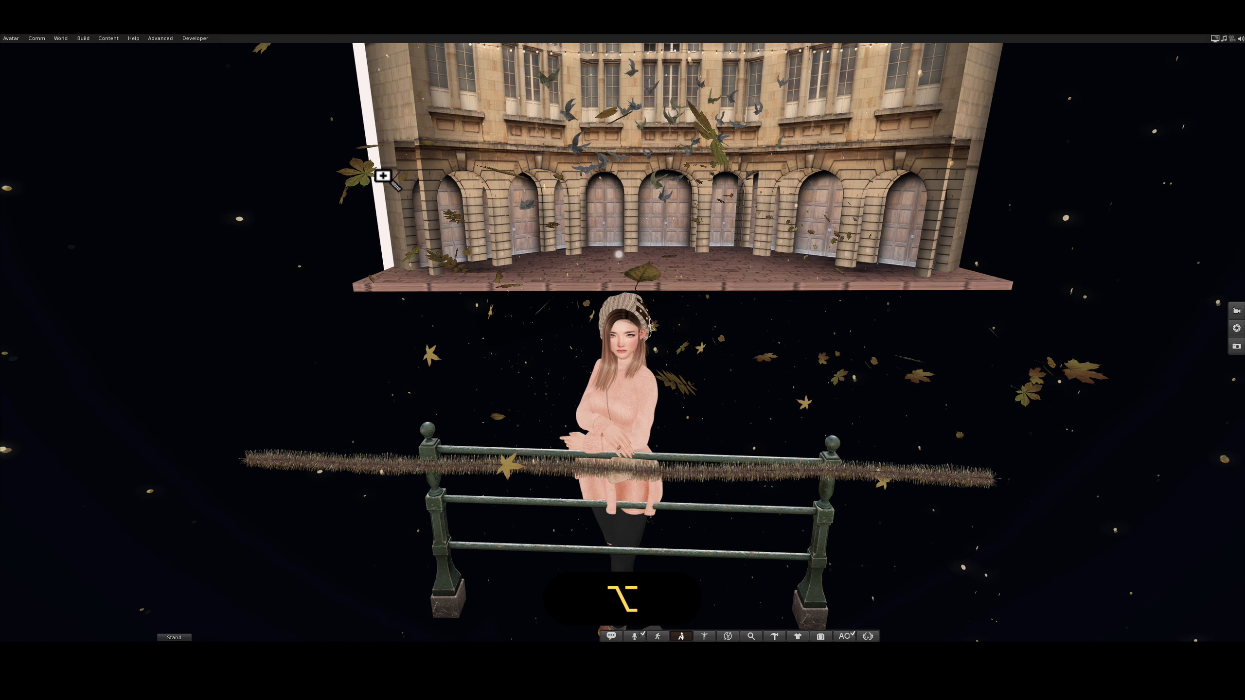
mouse_move(367, 174)
left_mouse_down("ctrl+alt")
mouse_move(417, 142)
mouse_move(372, 198)
left_mouse_up("ctrl+alt")
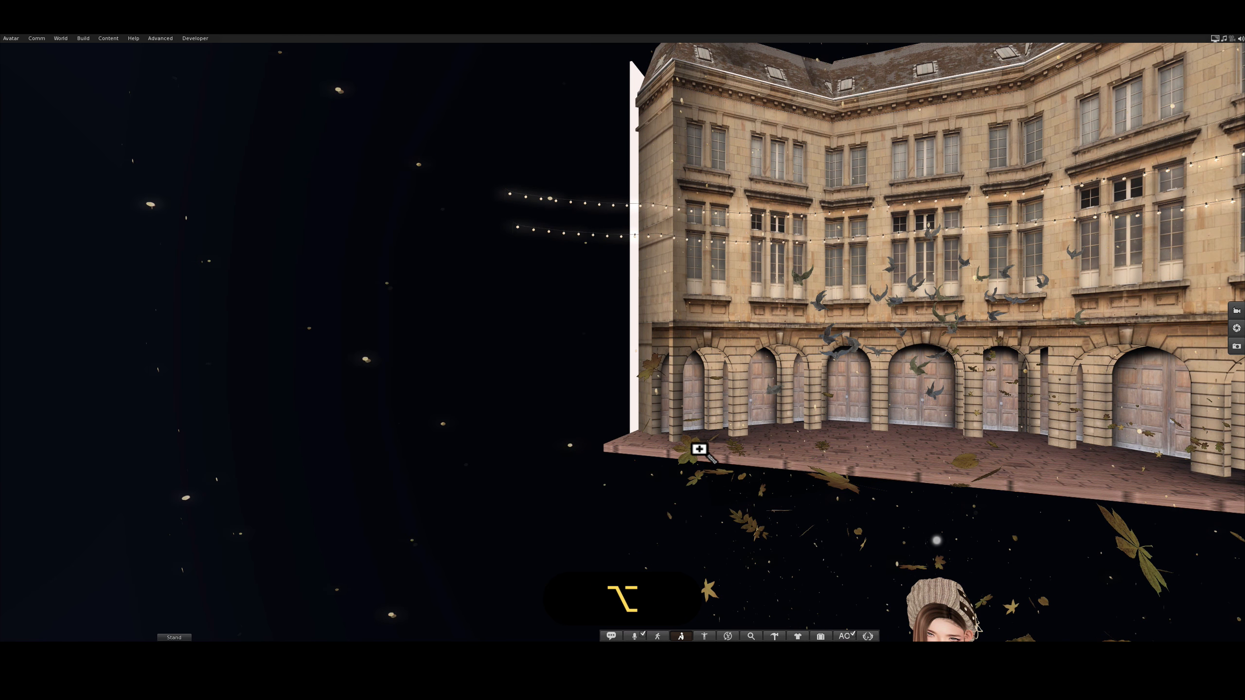
mouse_move(699, 450)
left_mouse_down("ctrl+alt")
mouse_move(695, 501)
mouse_move(690, 483)
mouse_move(710, 456)
mouse_move(731, 459)
mouse_move(721, 492)
mouse_move(743, 463)
mouse_move(715, 473)
mouse_move(708, 431)
left_mouse_up("ctrl+alt")
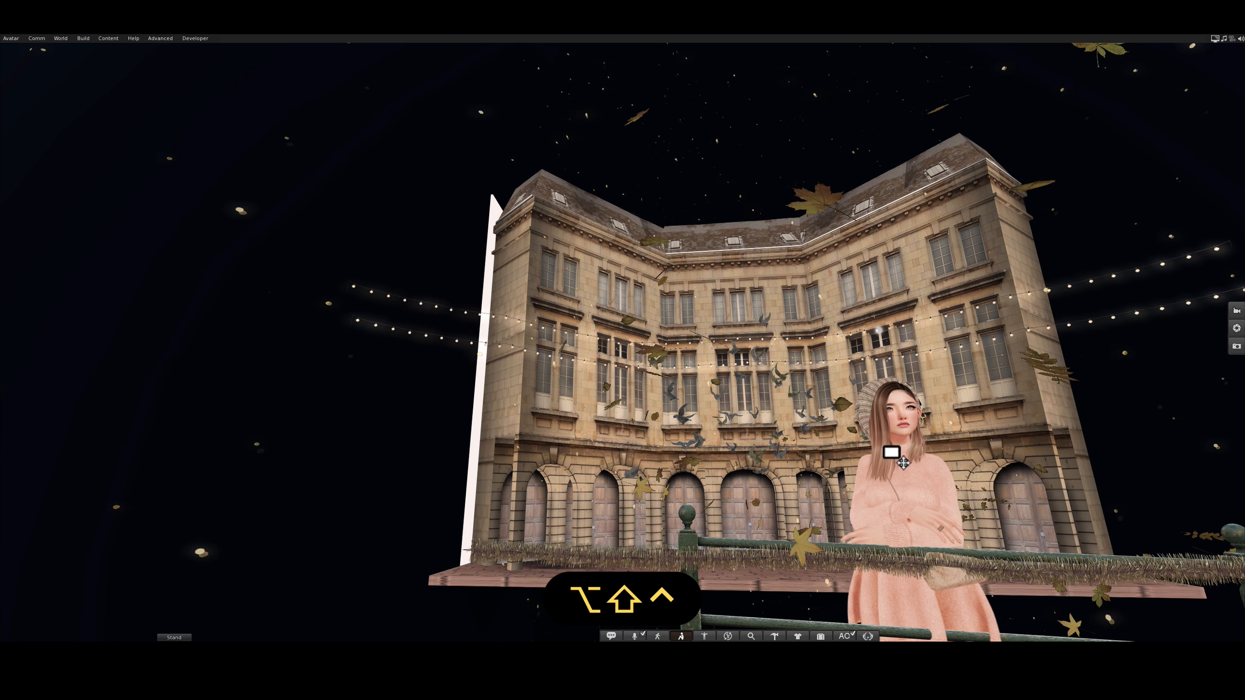
- Pan the scene to centre the avatar and zoom in for a close-up portrait of her face and upper body
left_click_drag(904, 462, 637, 348, "ctrl+alt+shift")
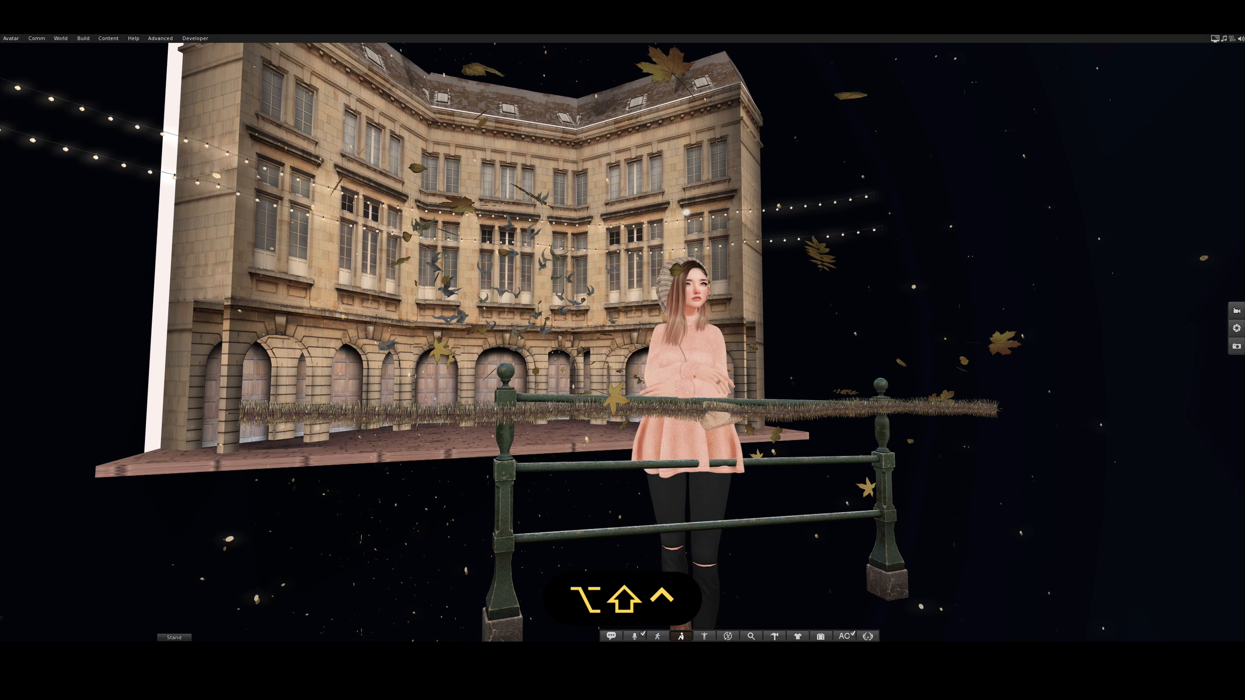
left_click_drag(936, 426, 938, 428, "ctrl+alt+shift")
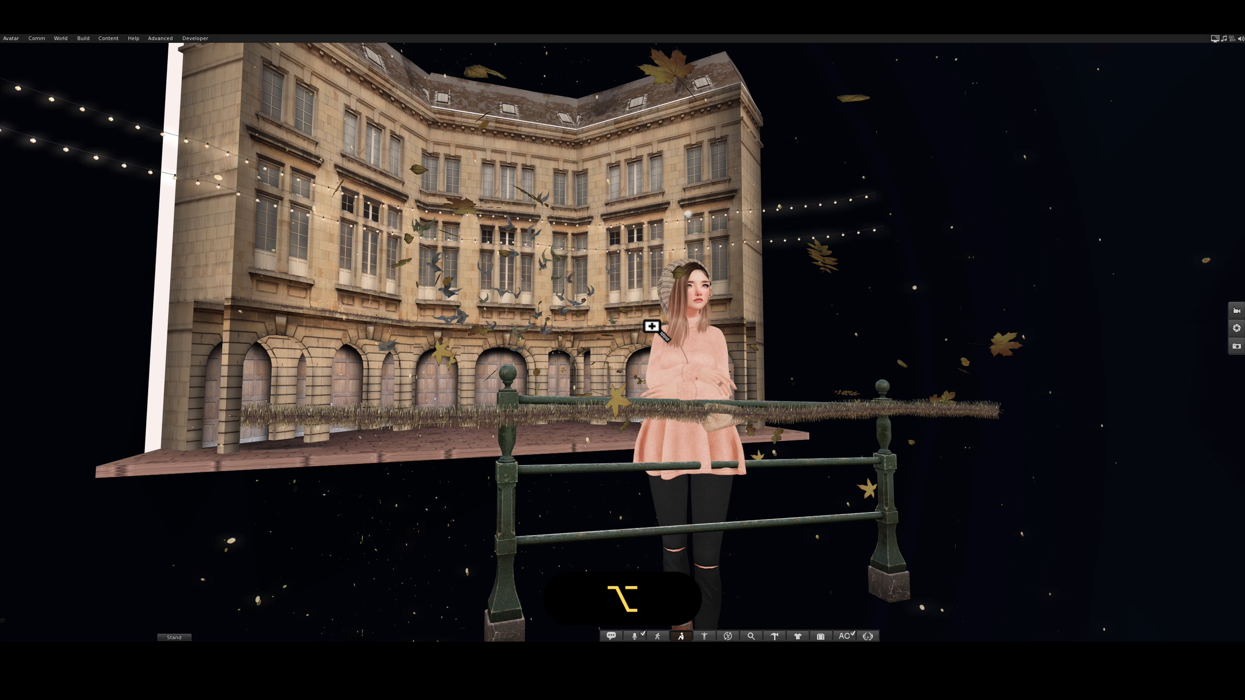
left_click_drag(694, 322, 519, 155, "alt")
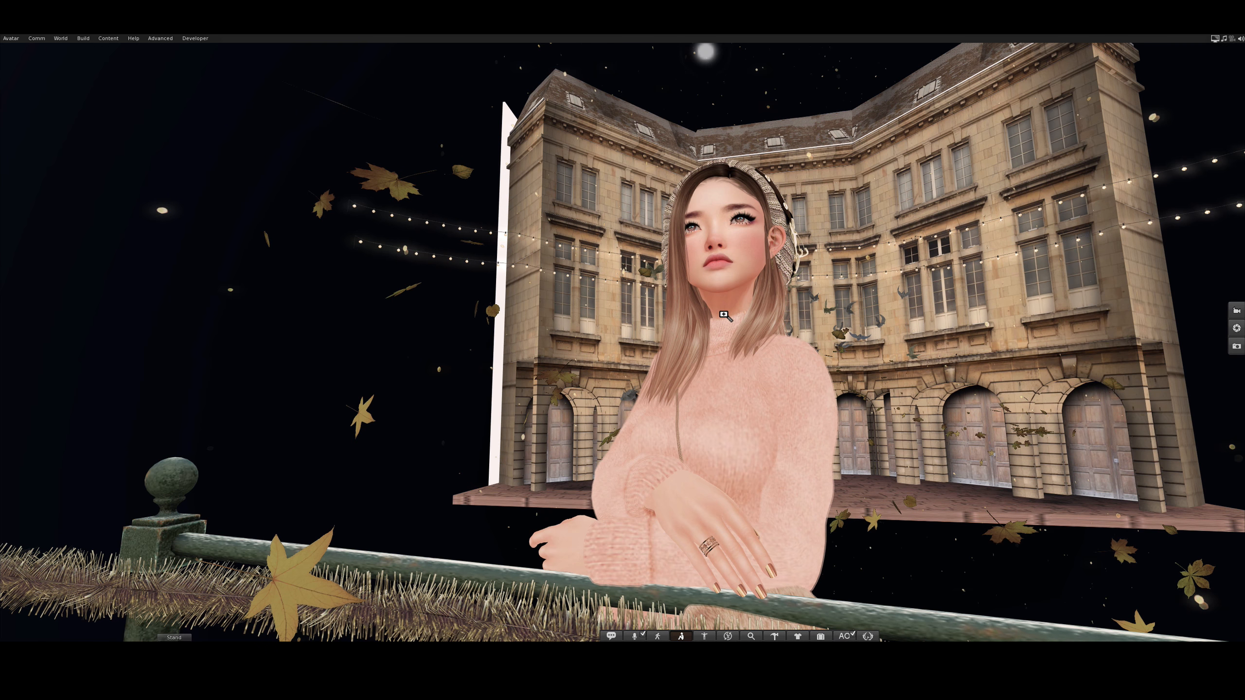
left_click_drag(724, 314, 852, 325, "alt")
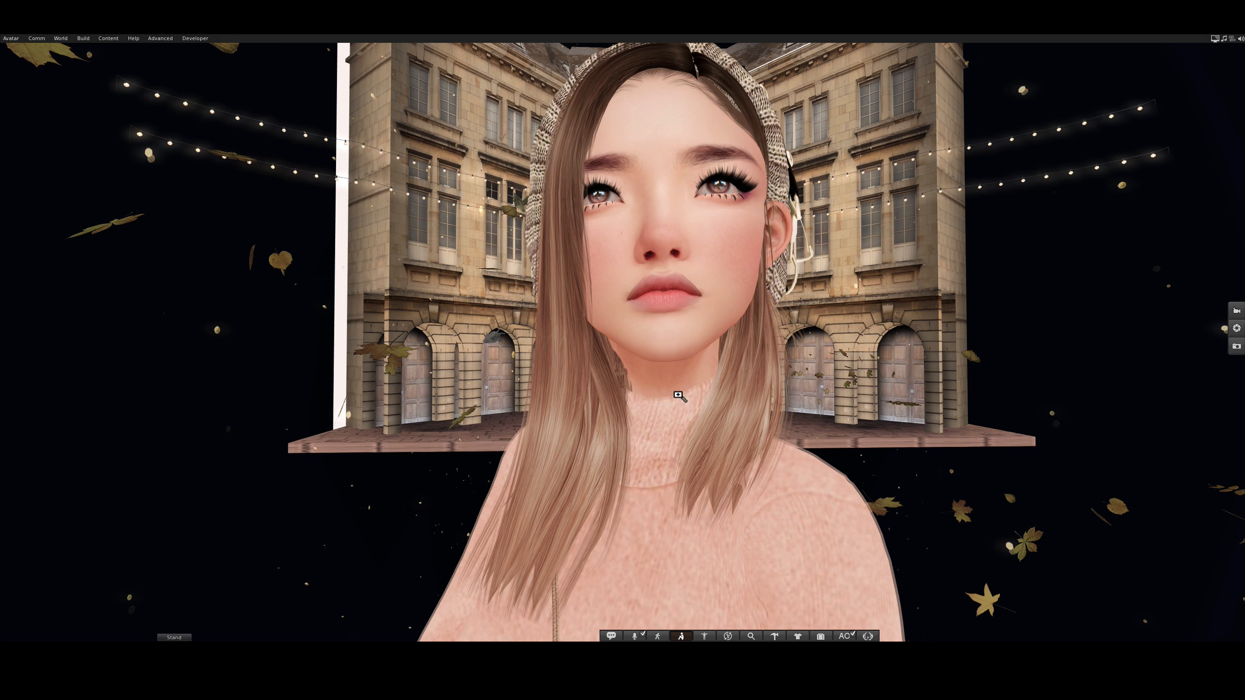
left_click_drag(658, 396, 658, 490, "alt")
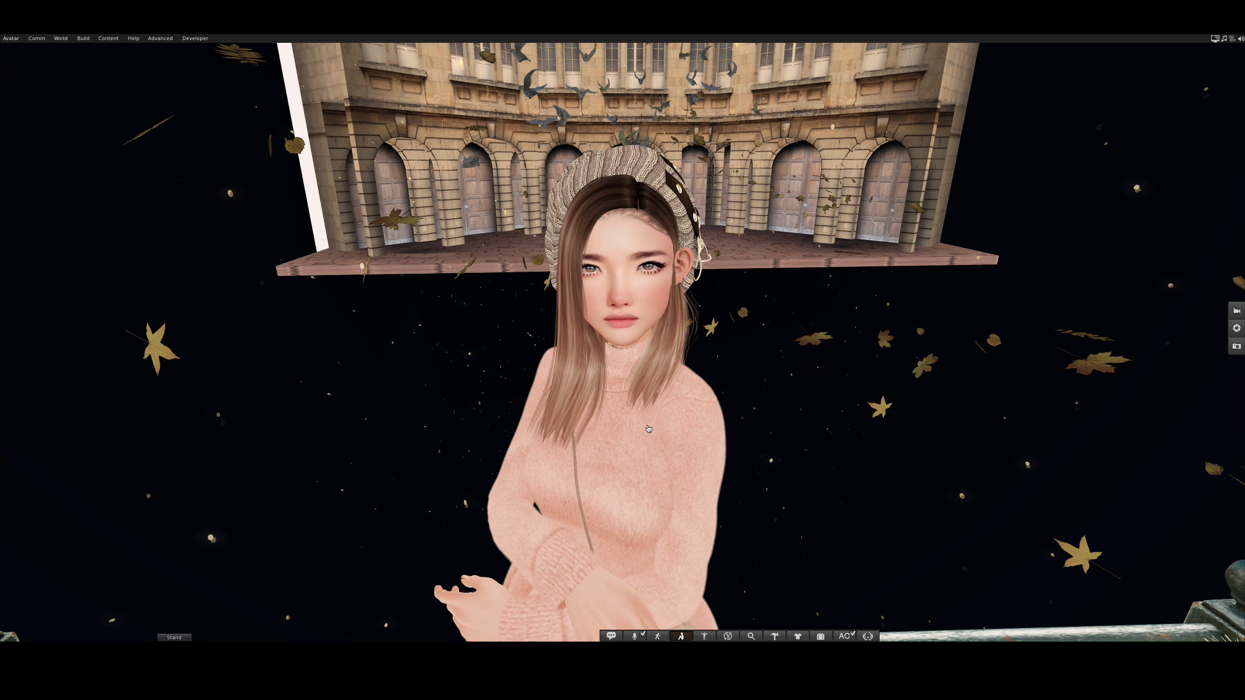
- Widen the camera's view angle around the avatar and frame her closely from a low angle
key("ctrl+9")
key("ctrl")
key("ctrl+8")
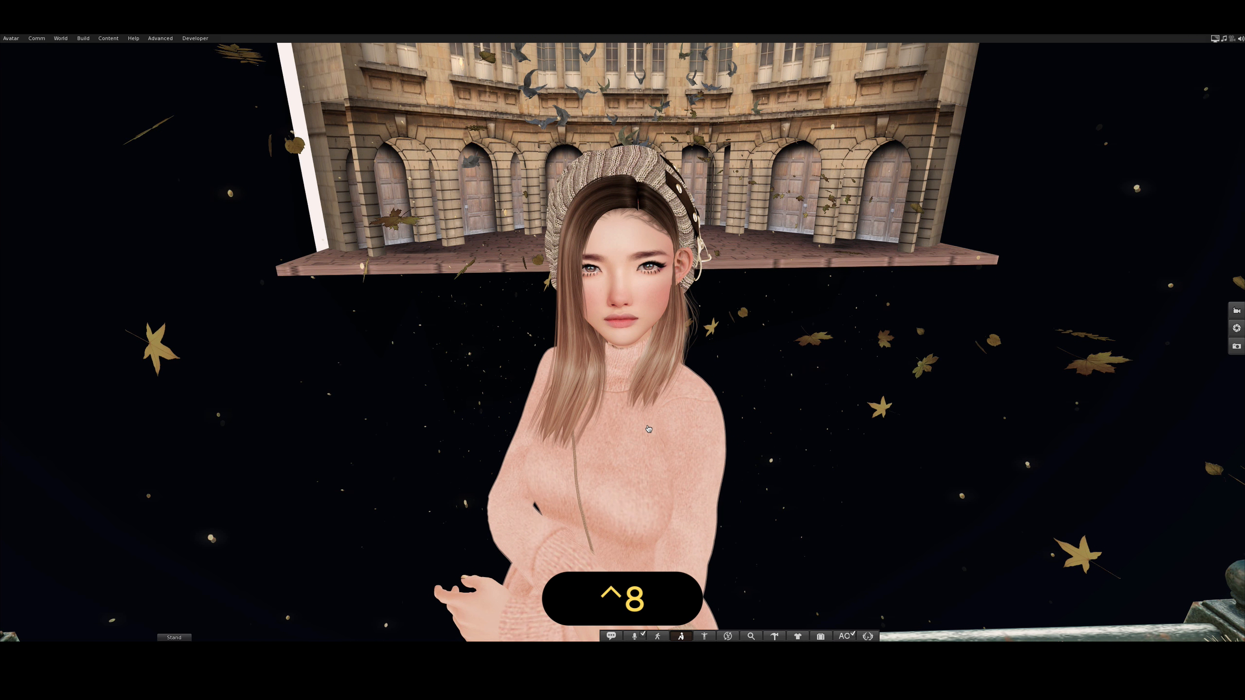
key("ctrl")
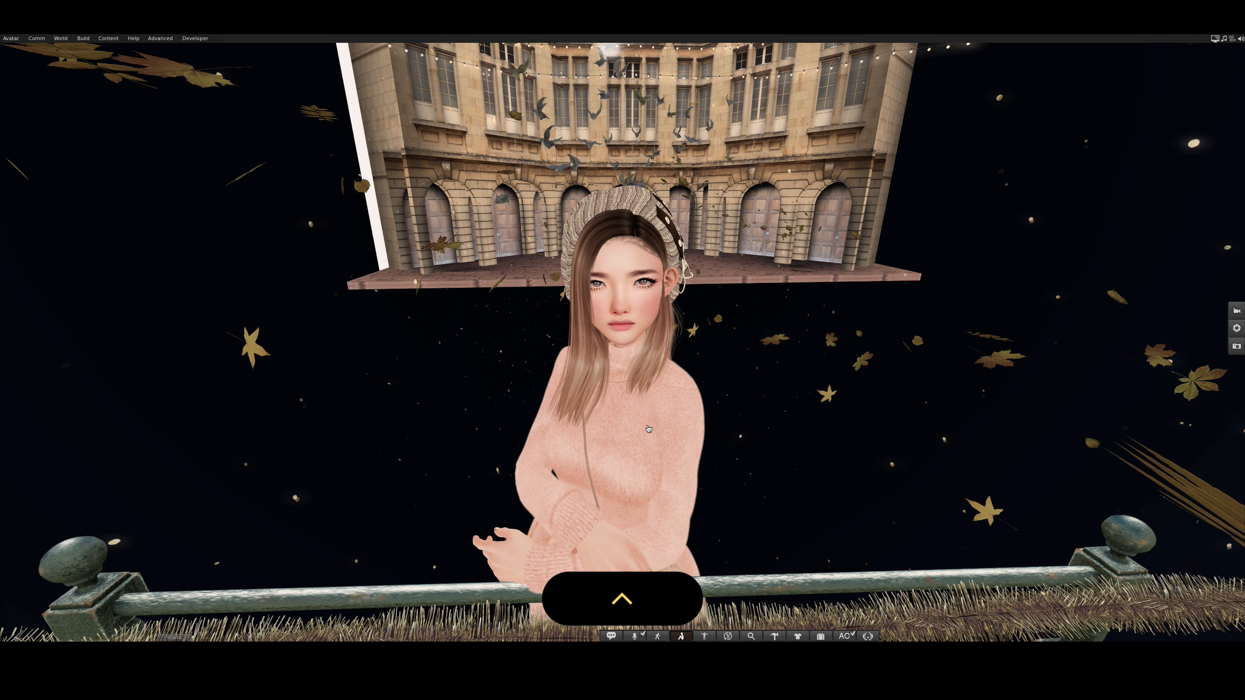
key("ctrl+8")
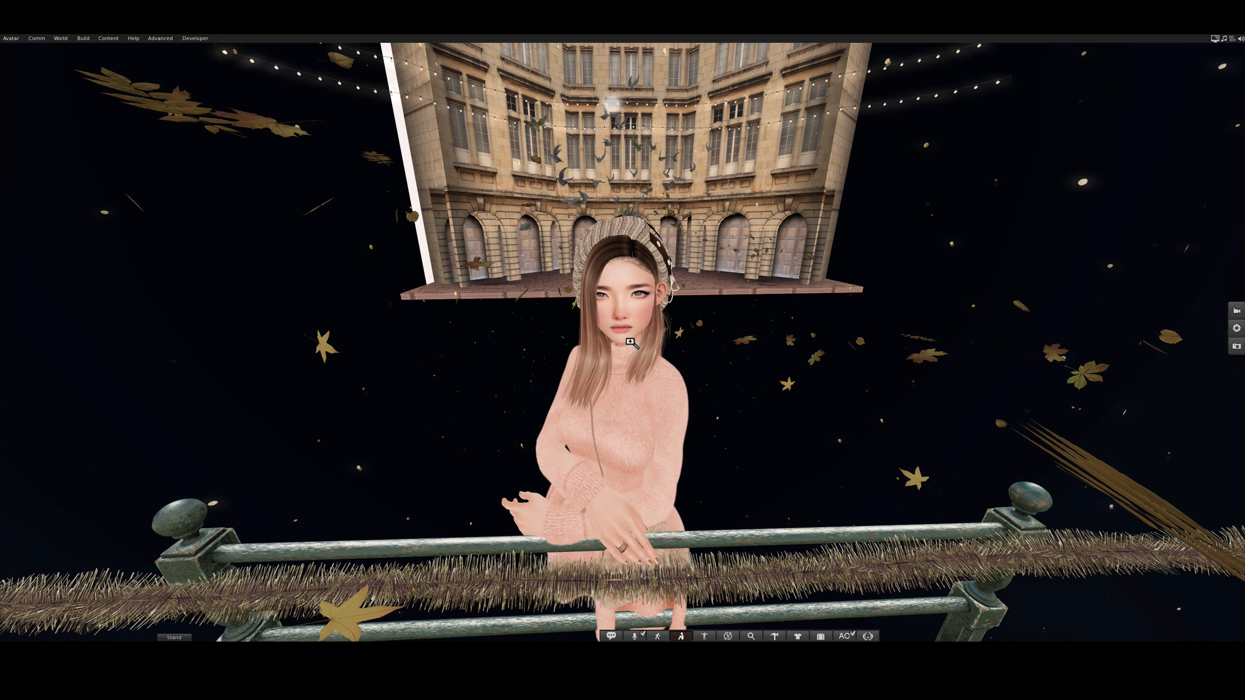
left_click_drag(620, 359, 636, 246, "alt")
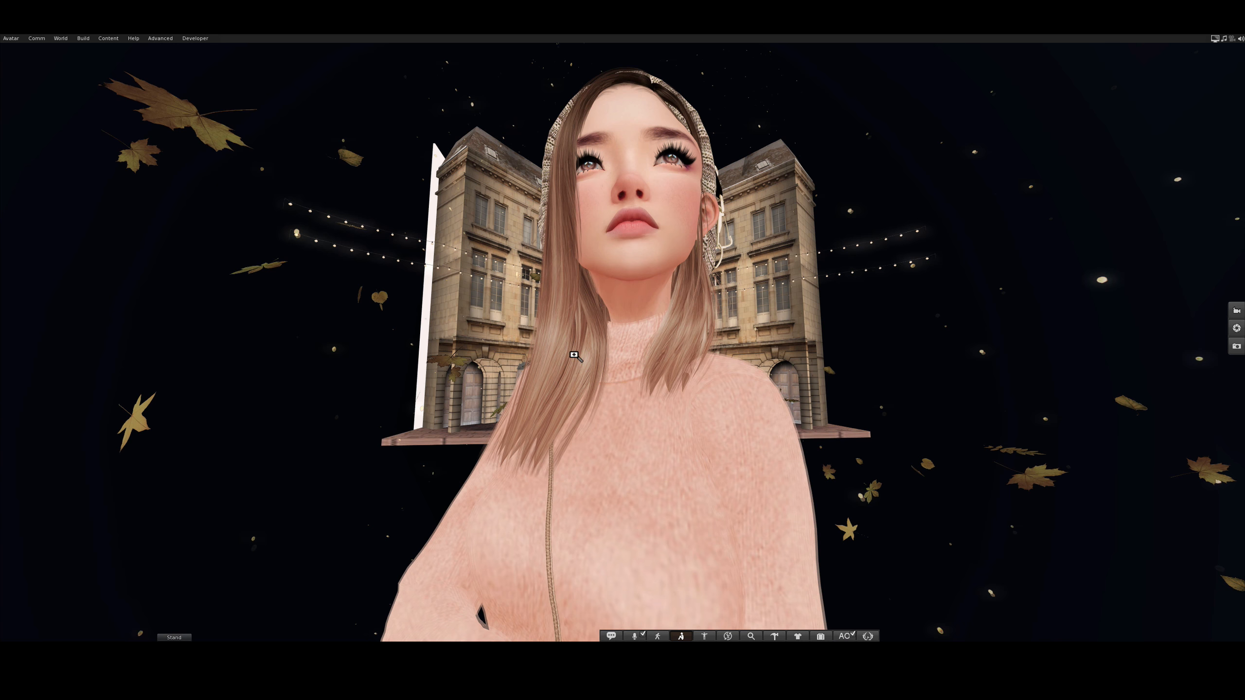
- Move the camera into the building's courtyard and narrow the view angle on the arched doors
left_click_drag(524, 338, 519, 254, "alt")
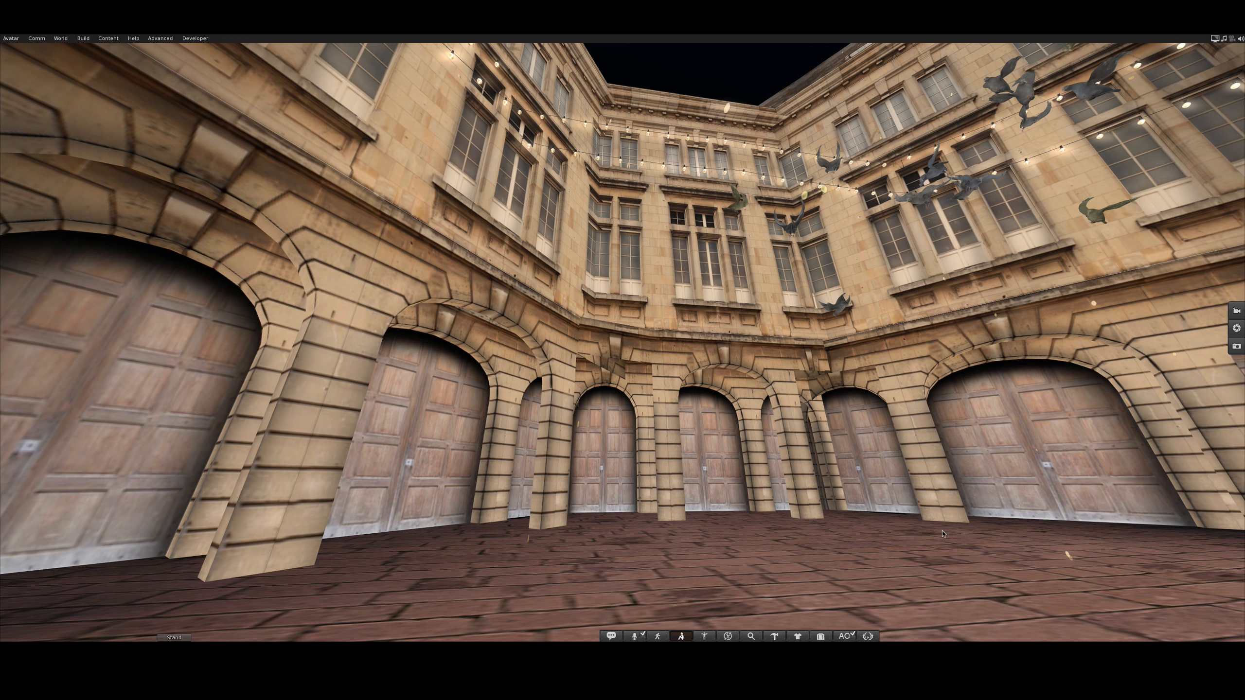
key("Up")
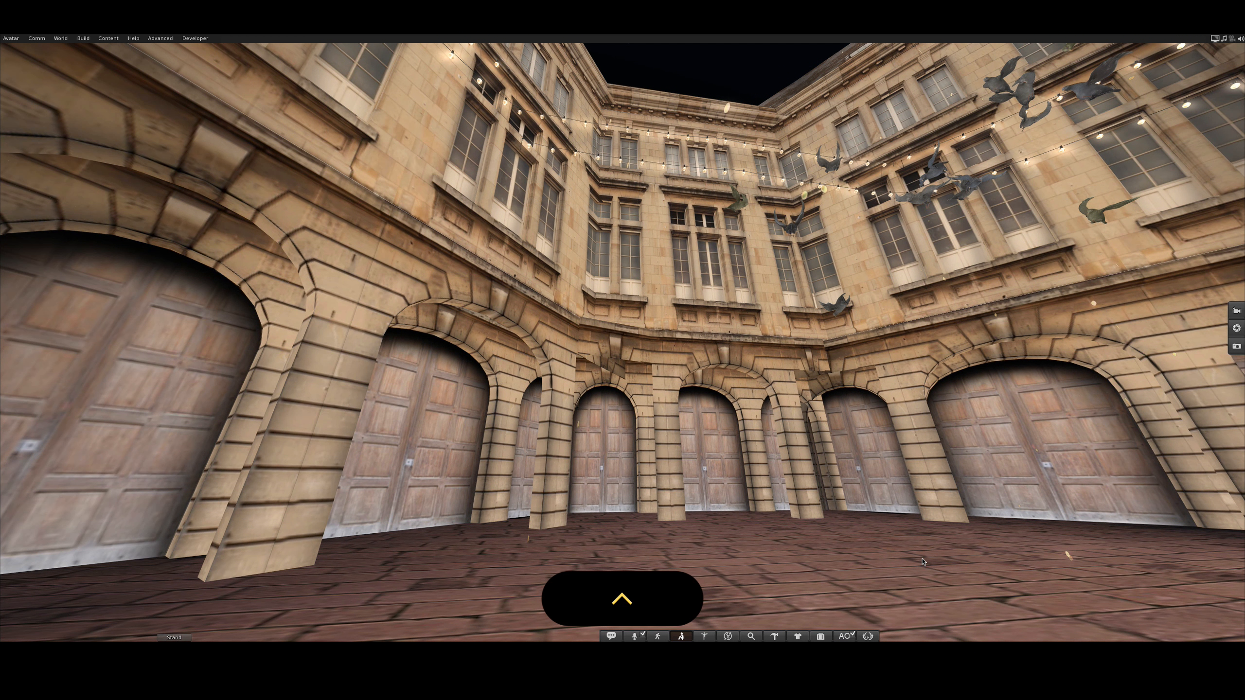
key("Up")
key("Up")
key("Up")
key("Up")
key("Up")
key("Up")
key("Up")
key("Up")
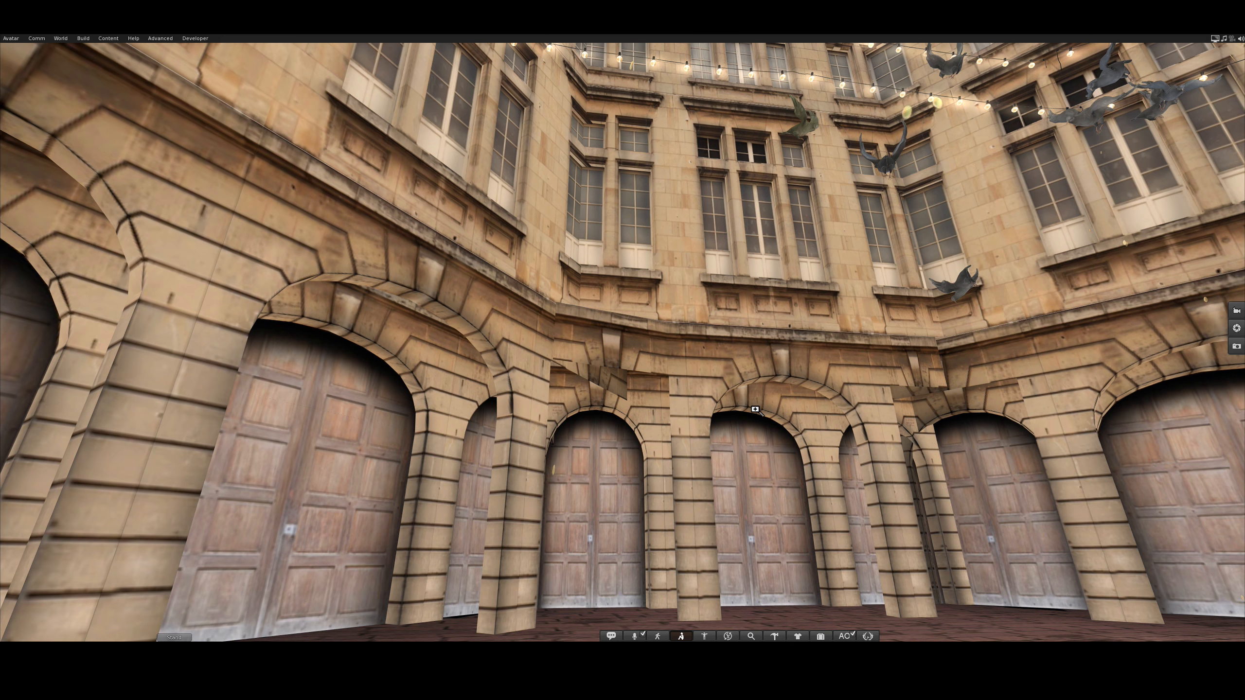
- Reset the camera to the avatar at the railing and narrow its view angle for a tighter shot
left_click_drag(799, 381, 799, 568, "alt")
key("Escape")
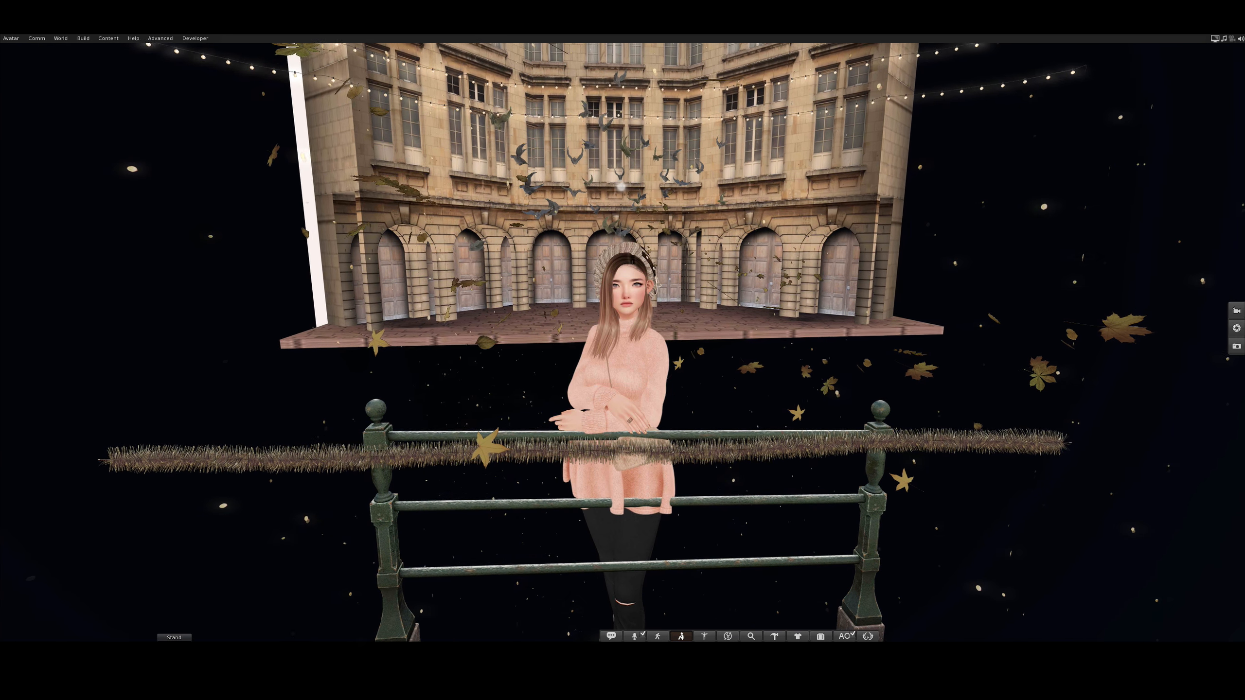
key("ctrl")
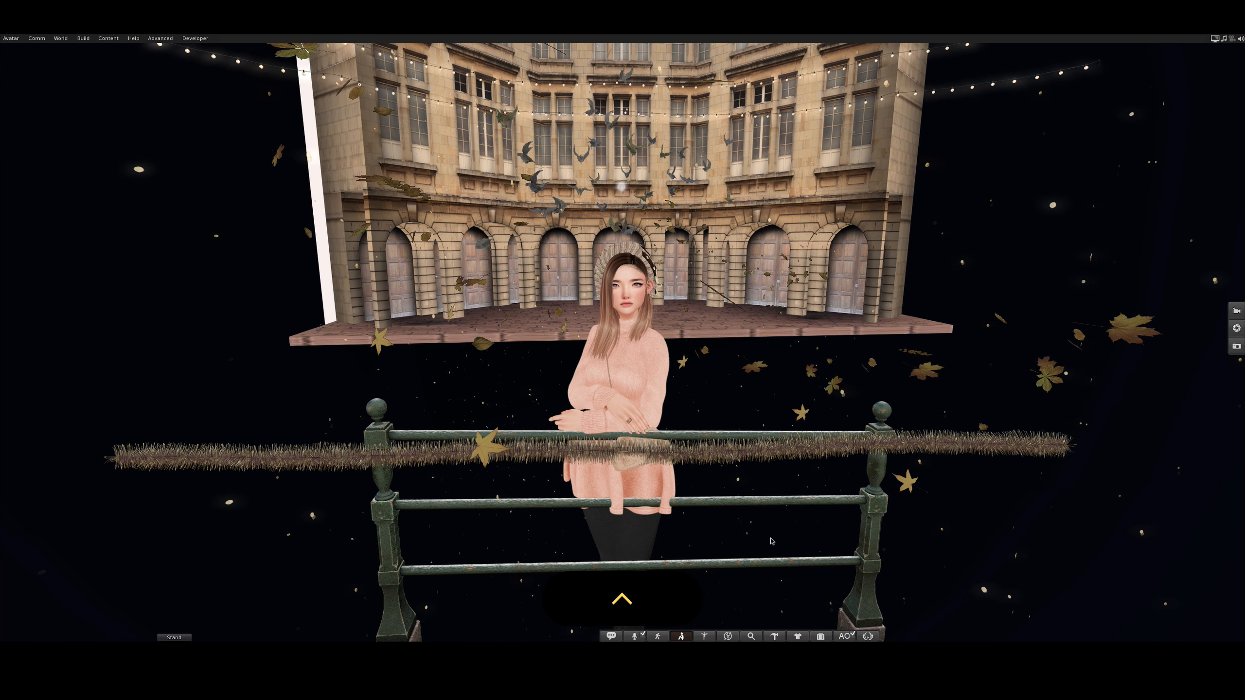
key("ctrl+0")
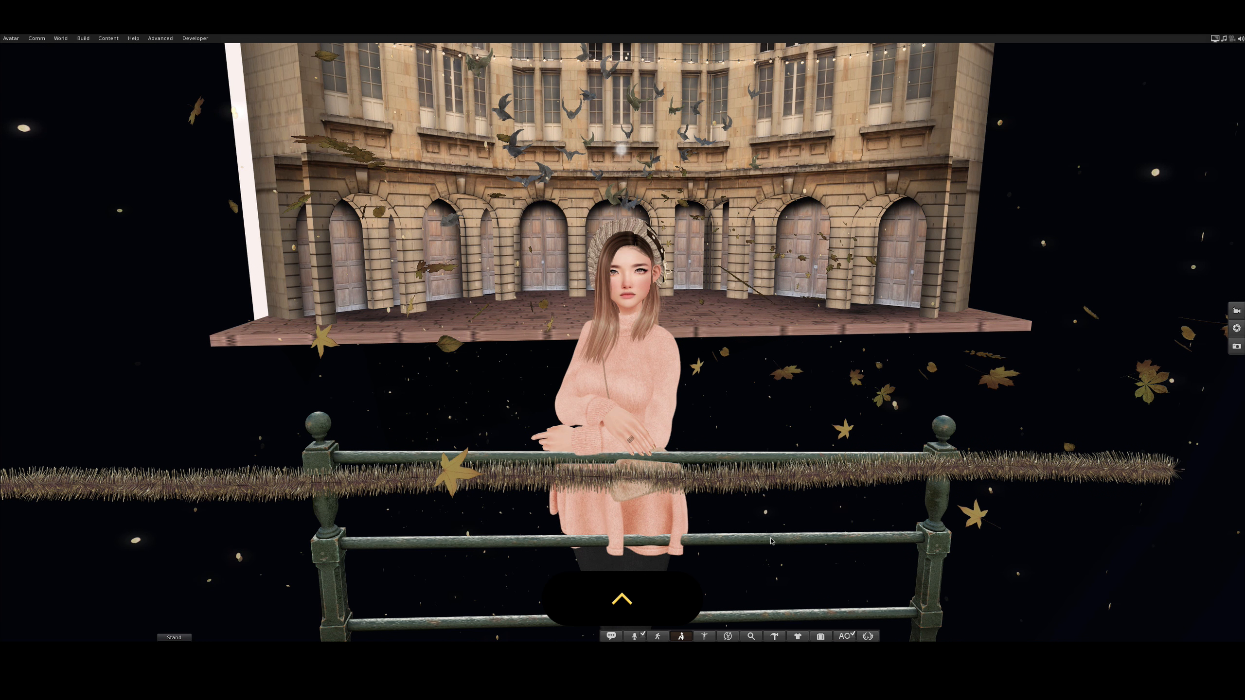
key("ctrl+0")
key("ctrl+0")
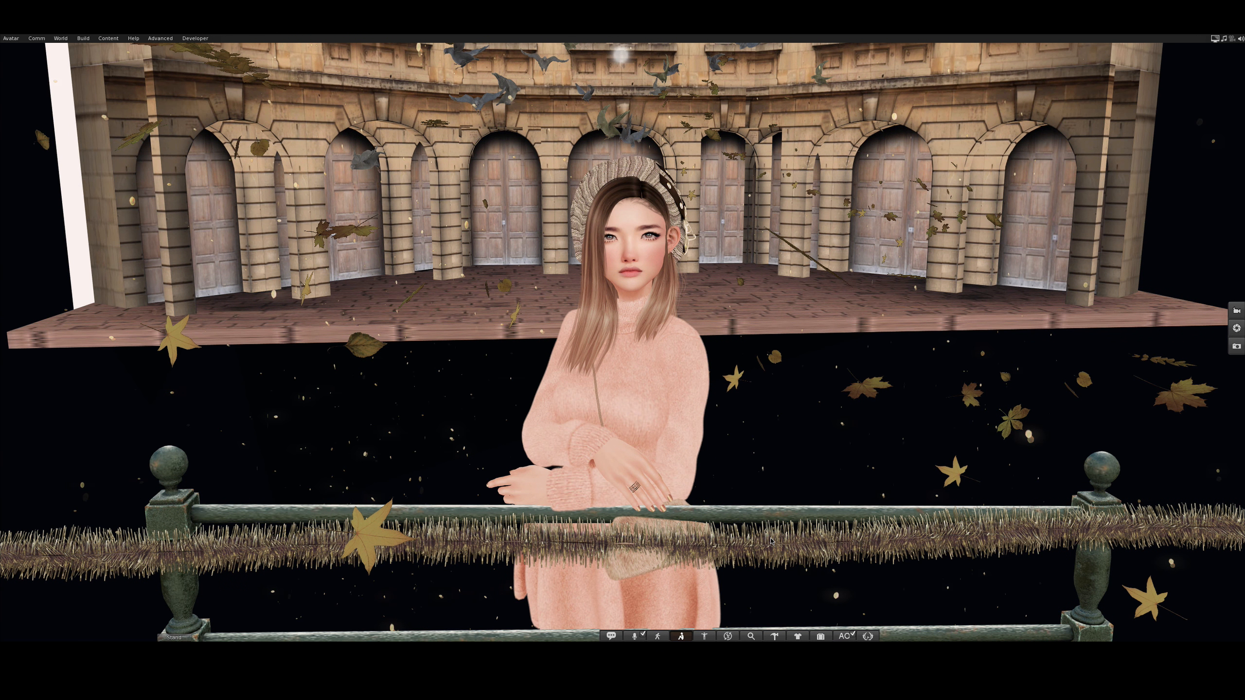
- Narrow the view angle to a close-up of the avatar, widen it to take in the railing and building, and return to the medium shot
key("ctrl+0")
key("ctrl+0")
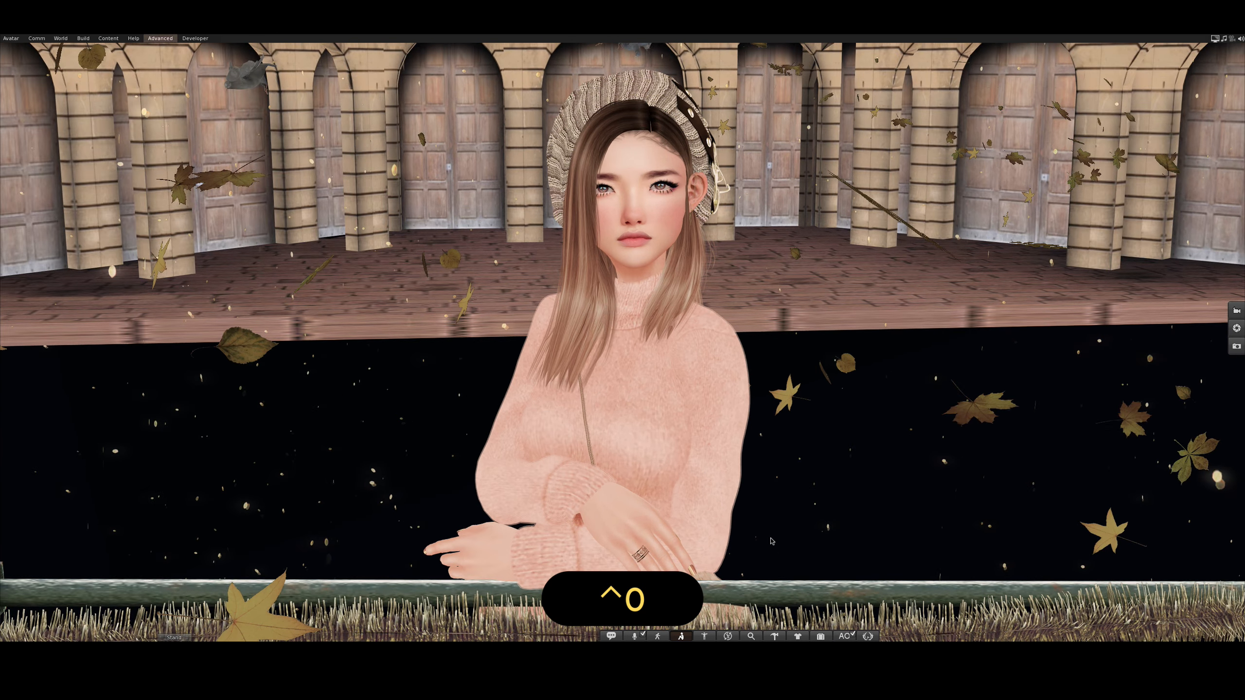
key("ctrl+0")
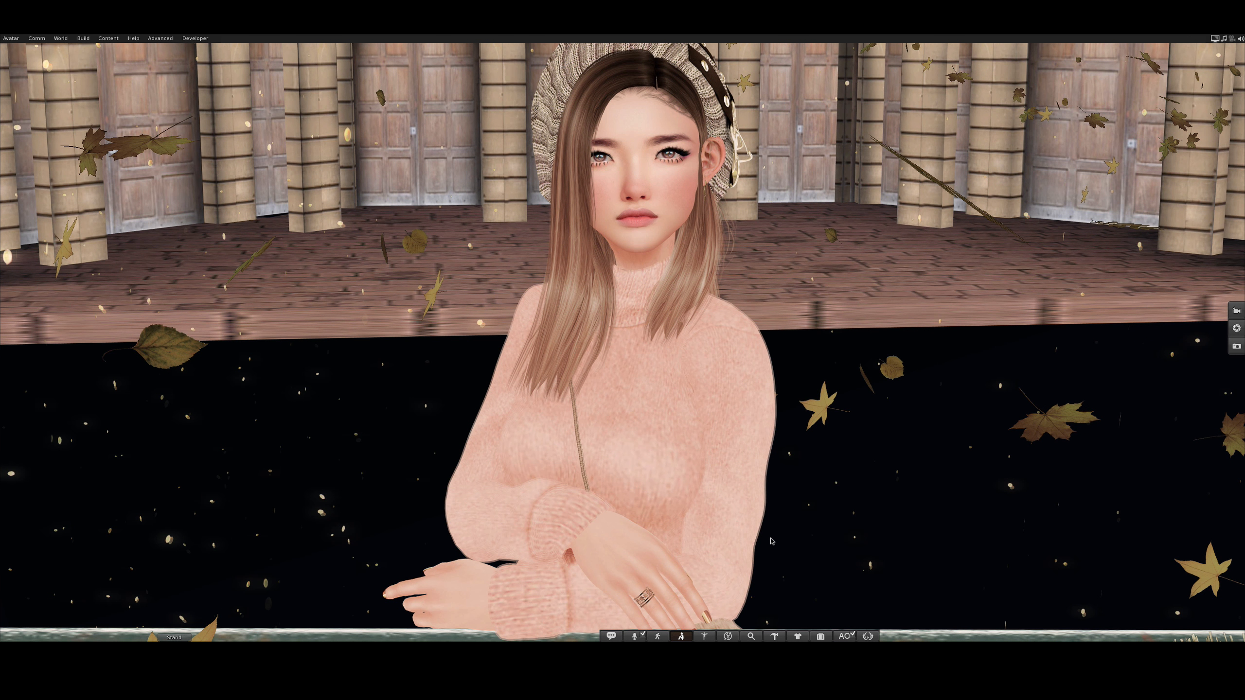
key("ctrl+9")
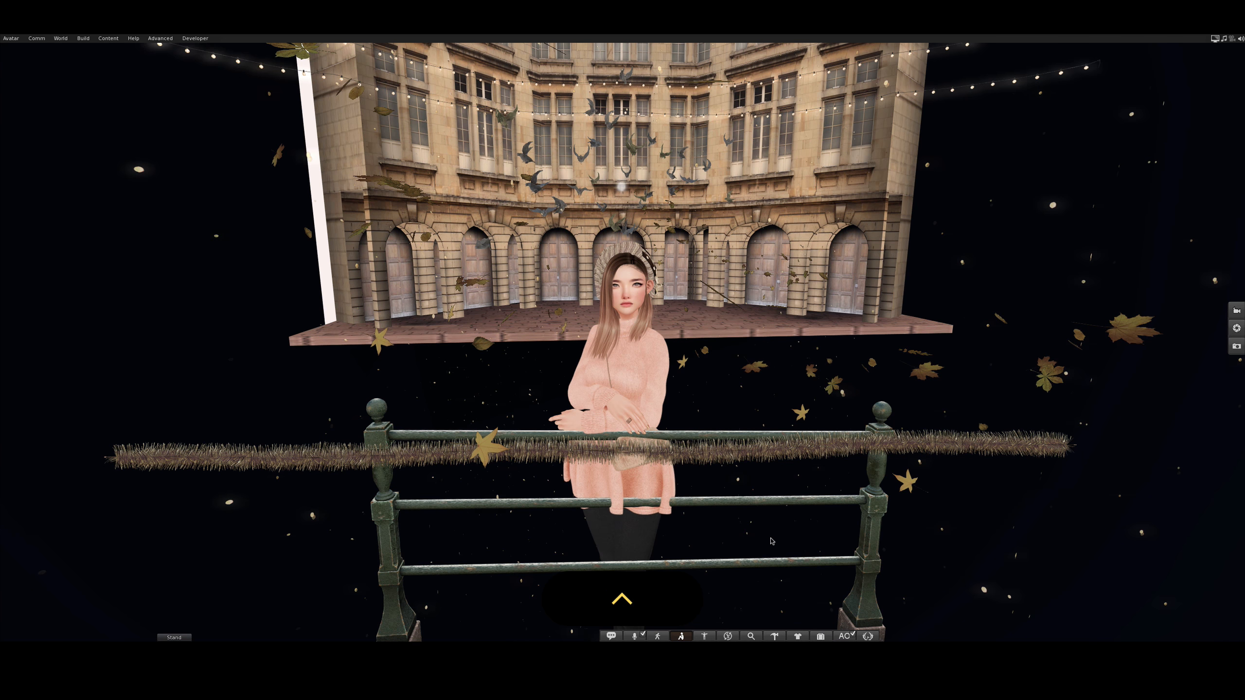
key("ctrl+0")
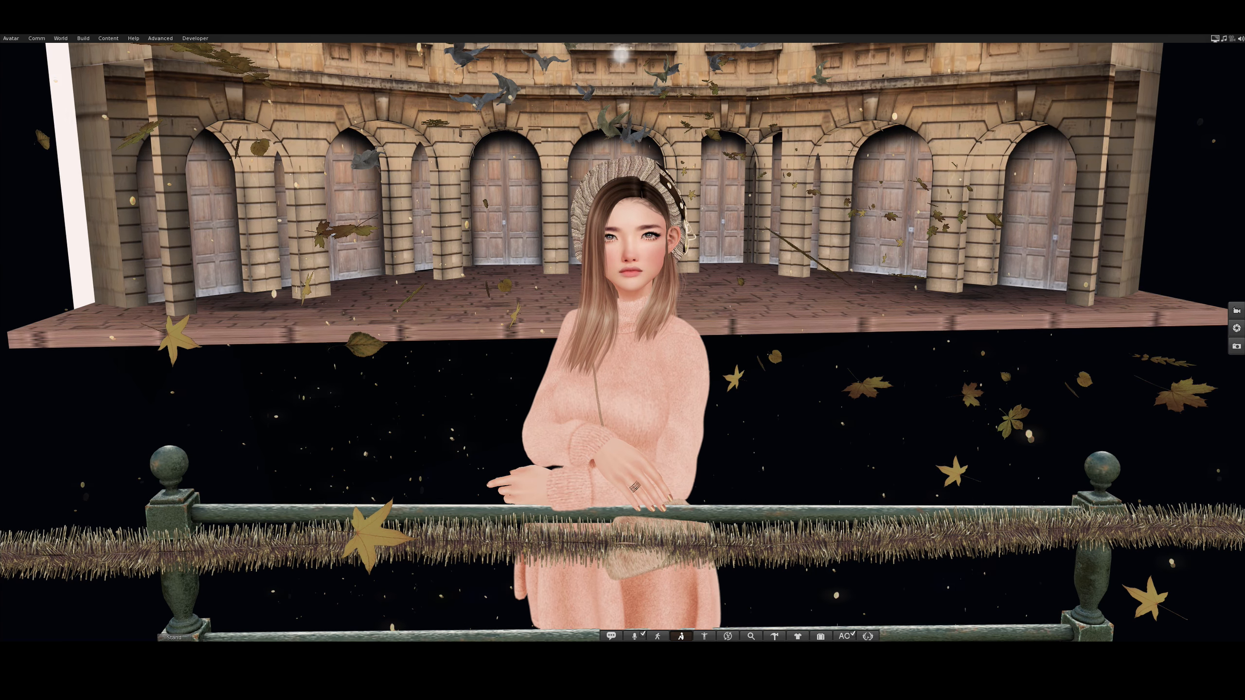
- Narrow the view angle on the avatar and orbit the camera to a lower angle with the building's arches behind her
key("ctrl+0")
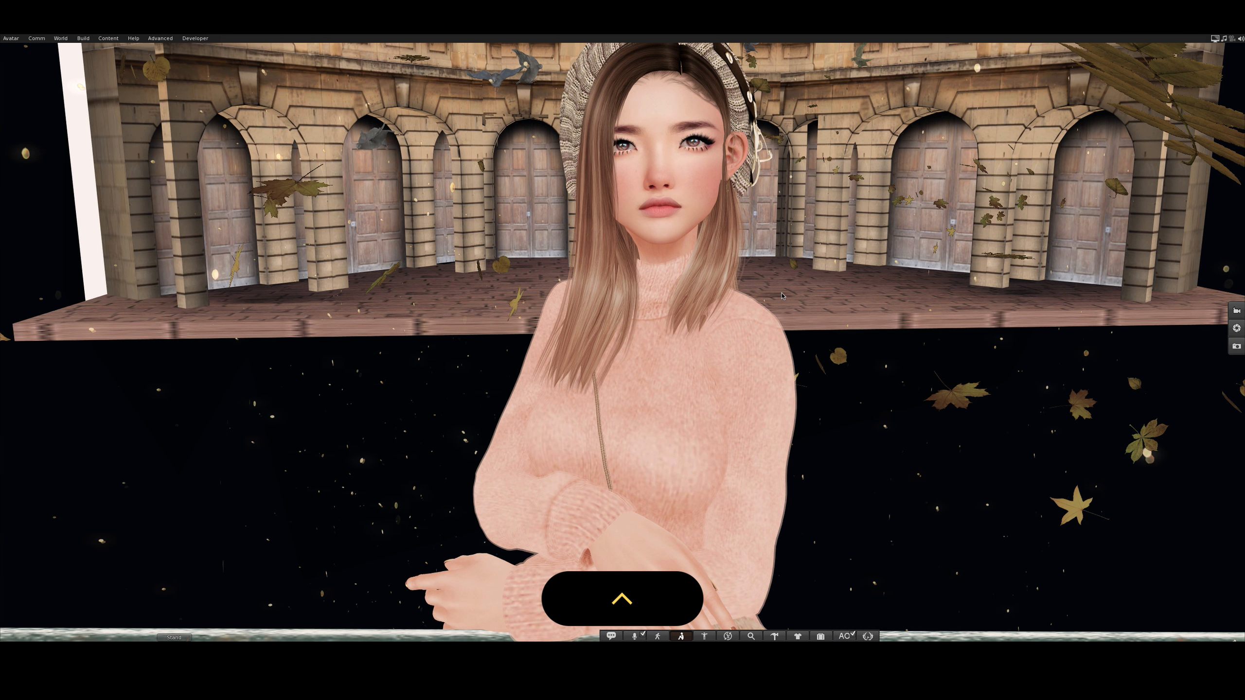
key("ctrl+0")
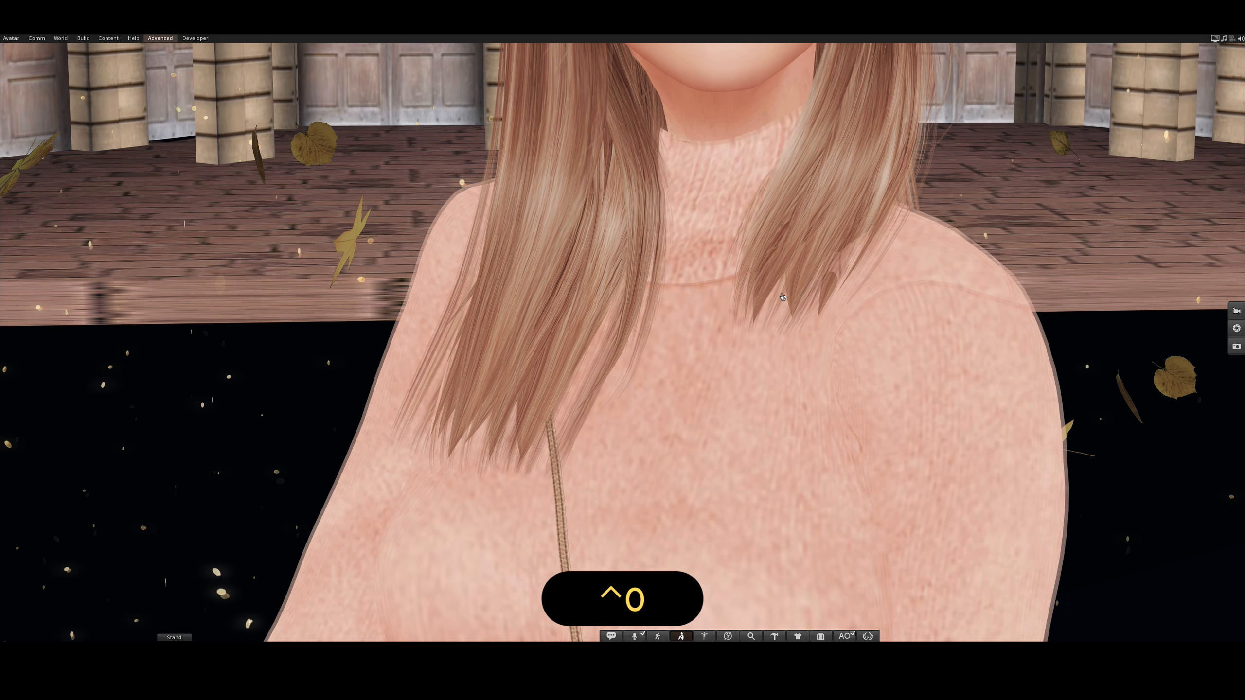
left_click_drag(630, 306, 653, 262, "alt")
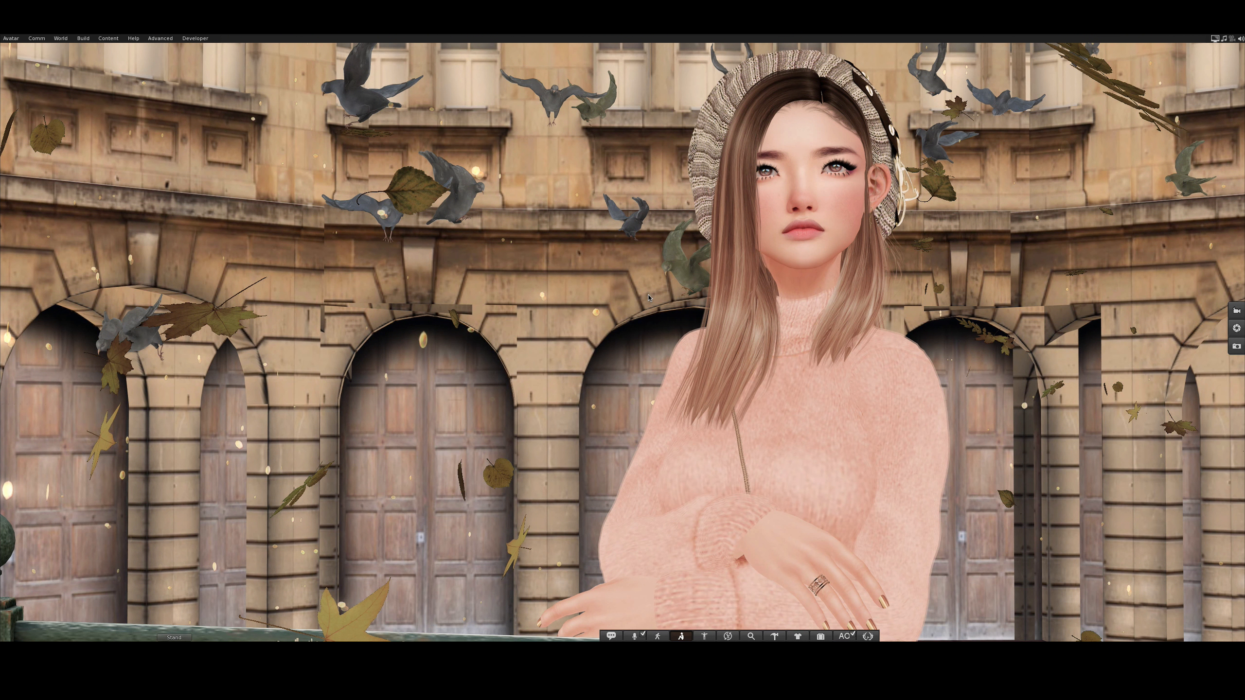
- Check the LOD factor in the quick preferences from a wide view, and zoom in to a waist-up portrait against the building's windows
key("ctrl+9")
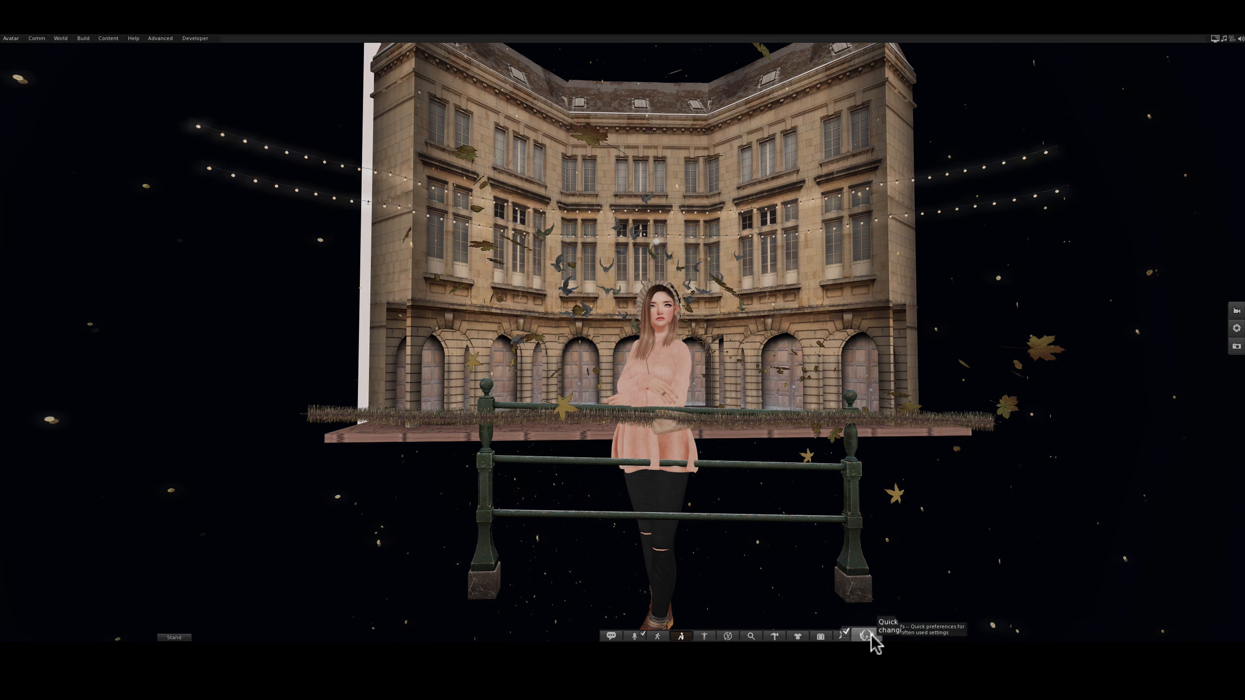
left_click(871, 637)
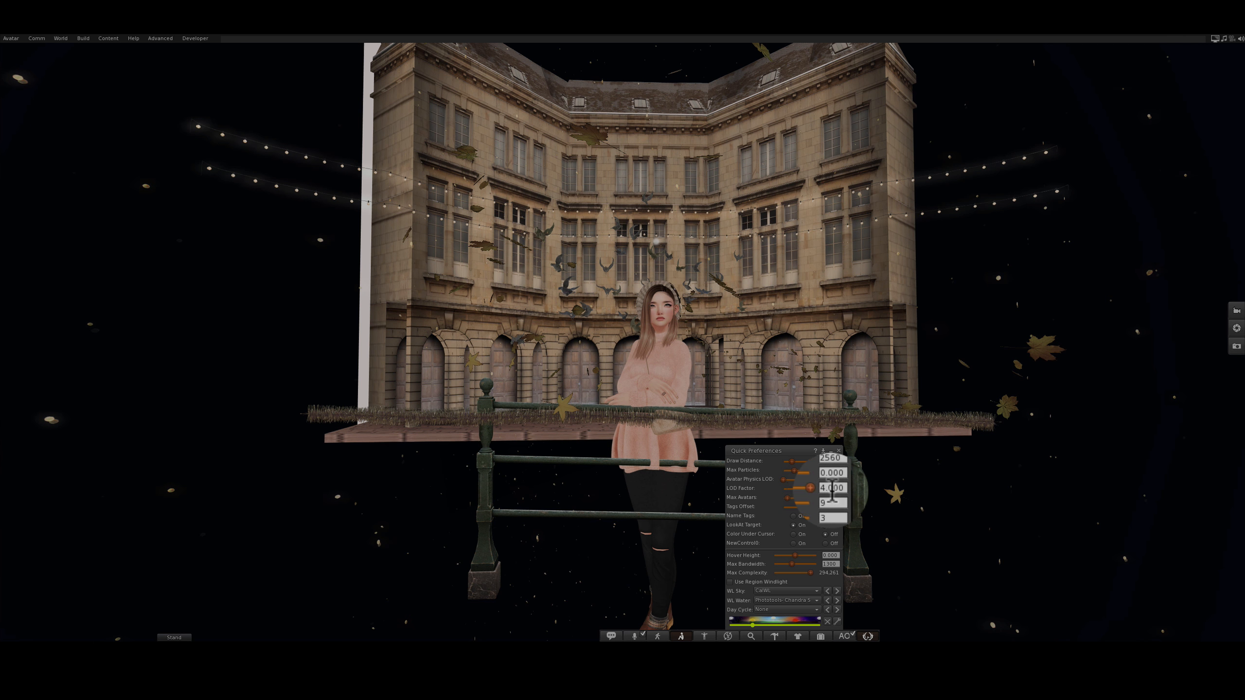
left_click(839, 452)
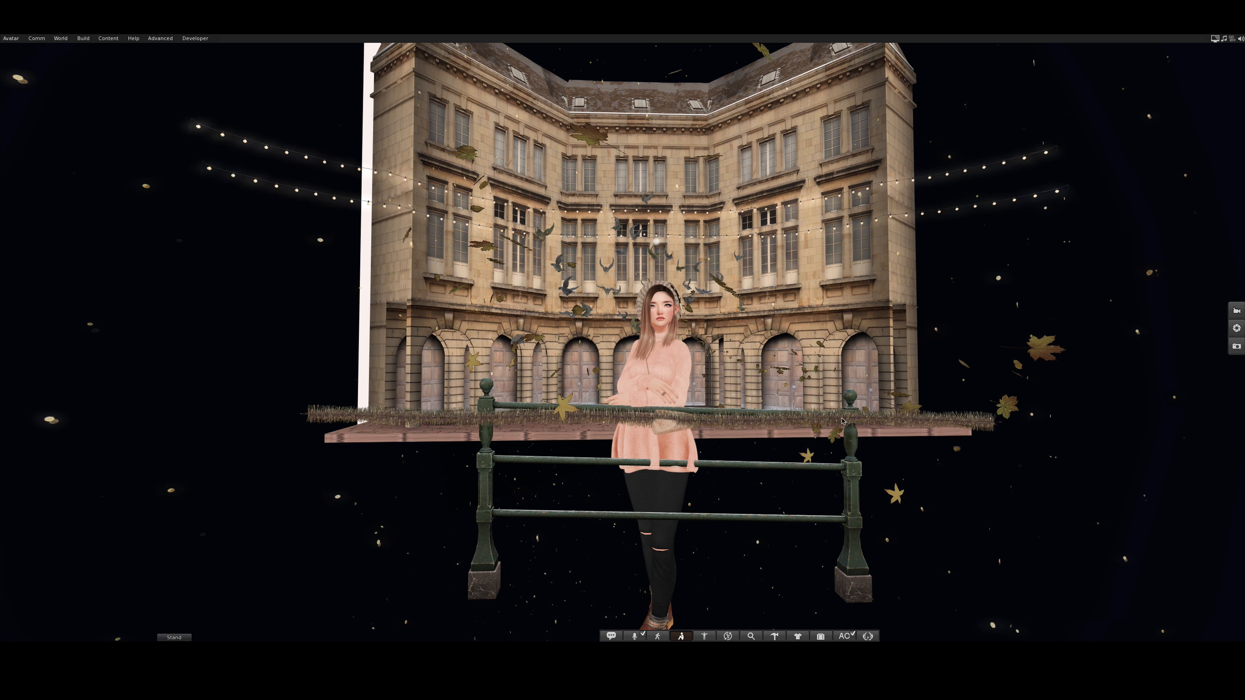
scroll(801, 359, "up", 5)
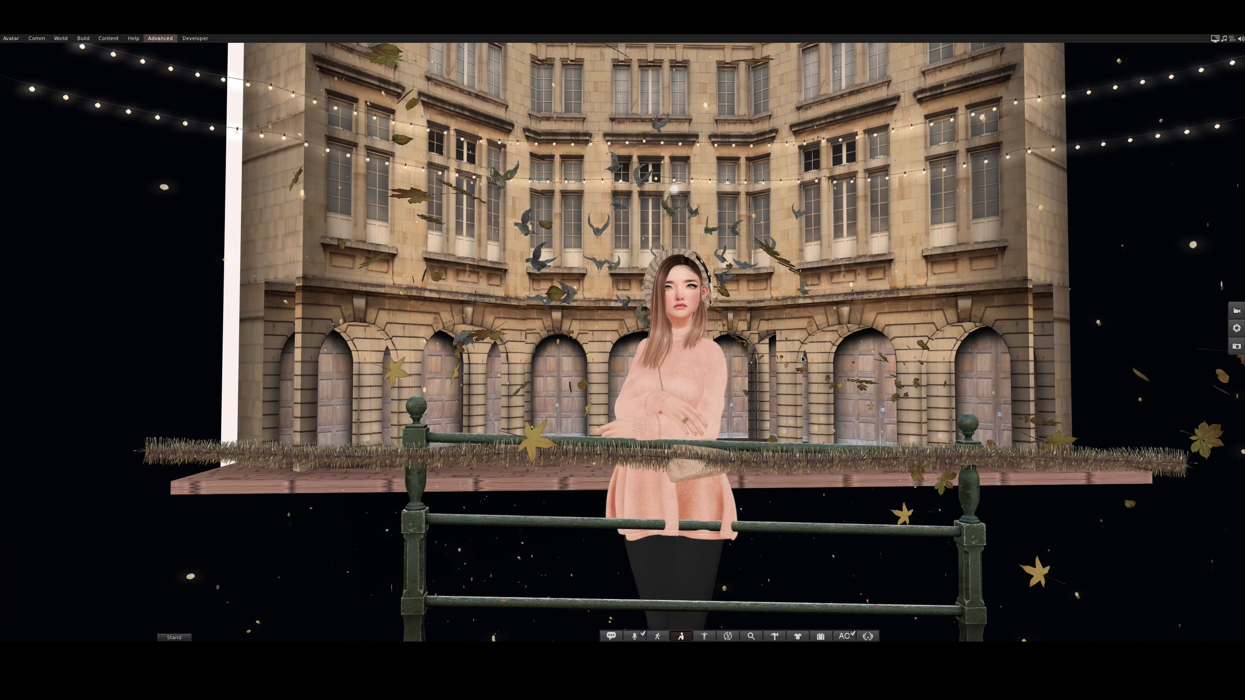
scroll(802, 359, "up", 6)
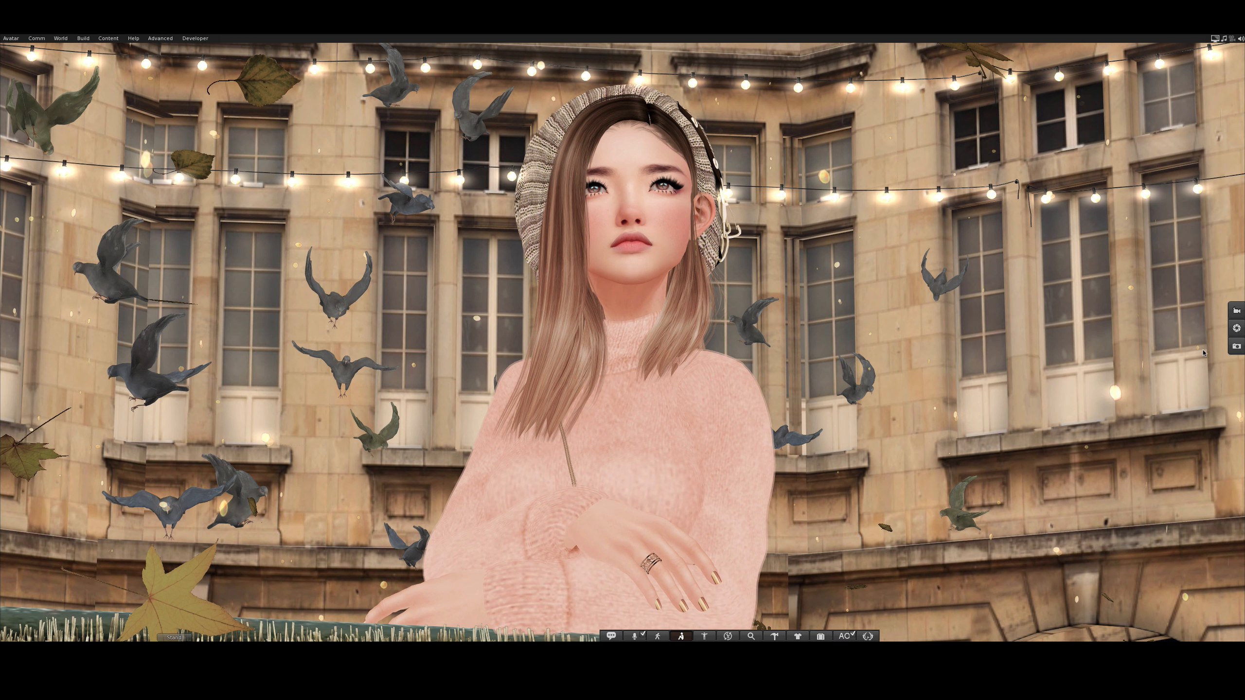
- Open the toolbar button customisation and remove the Phototools camera, Phototools and Snapshot buttons from the side toolbar
right_click(1237, 310)
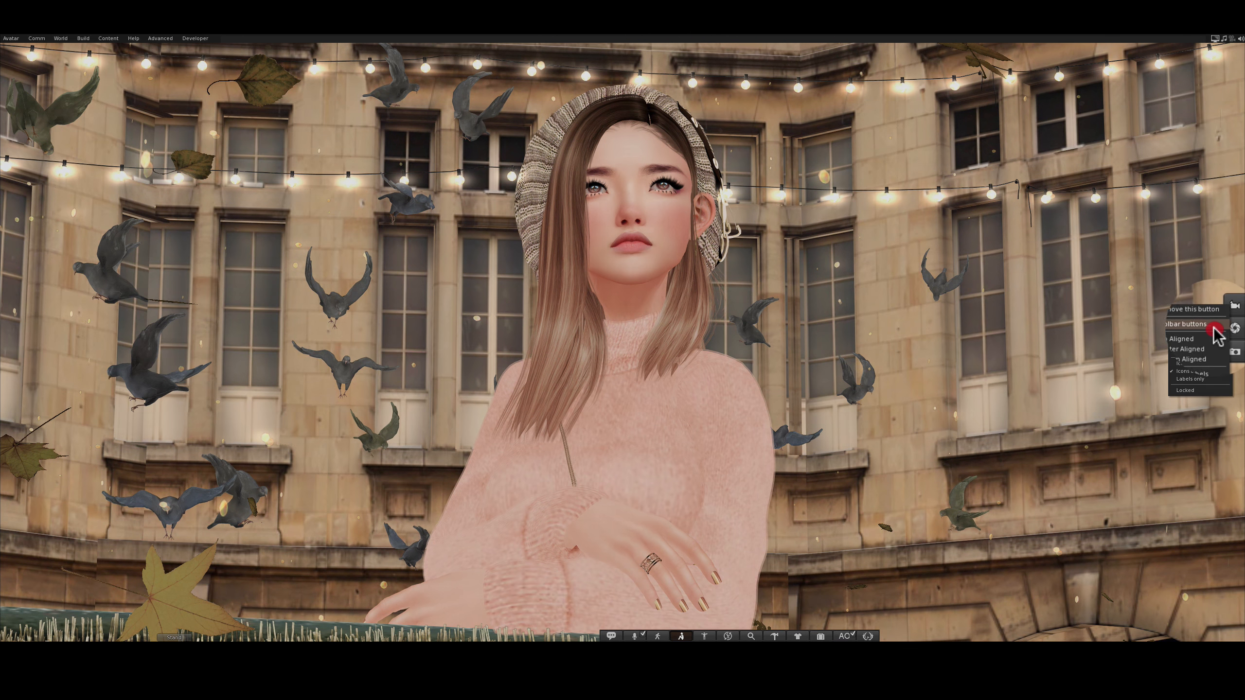
left_click(1194, 325)
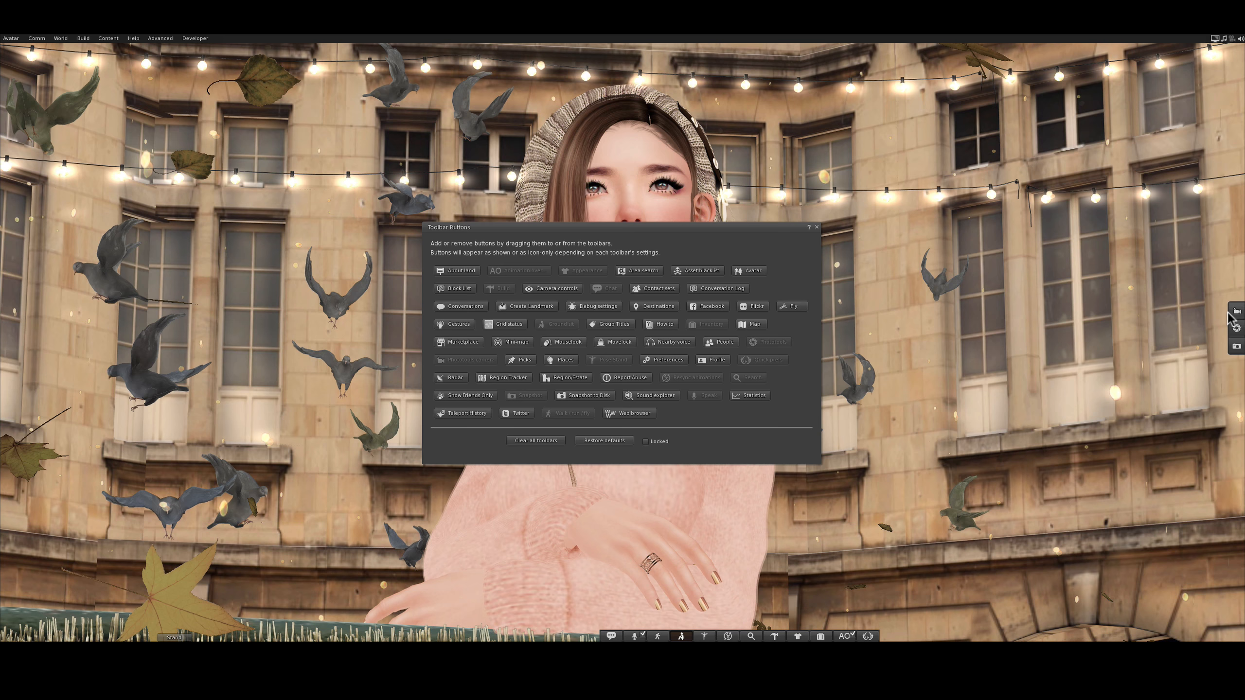
left_click_drag(1235, 311, 706, 365)
left_click_drag(1236, 320, 743, 374)
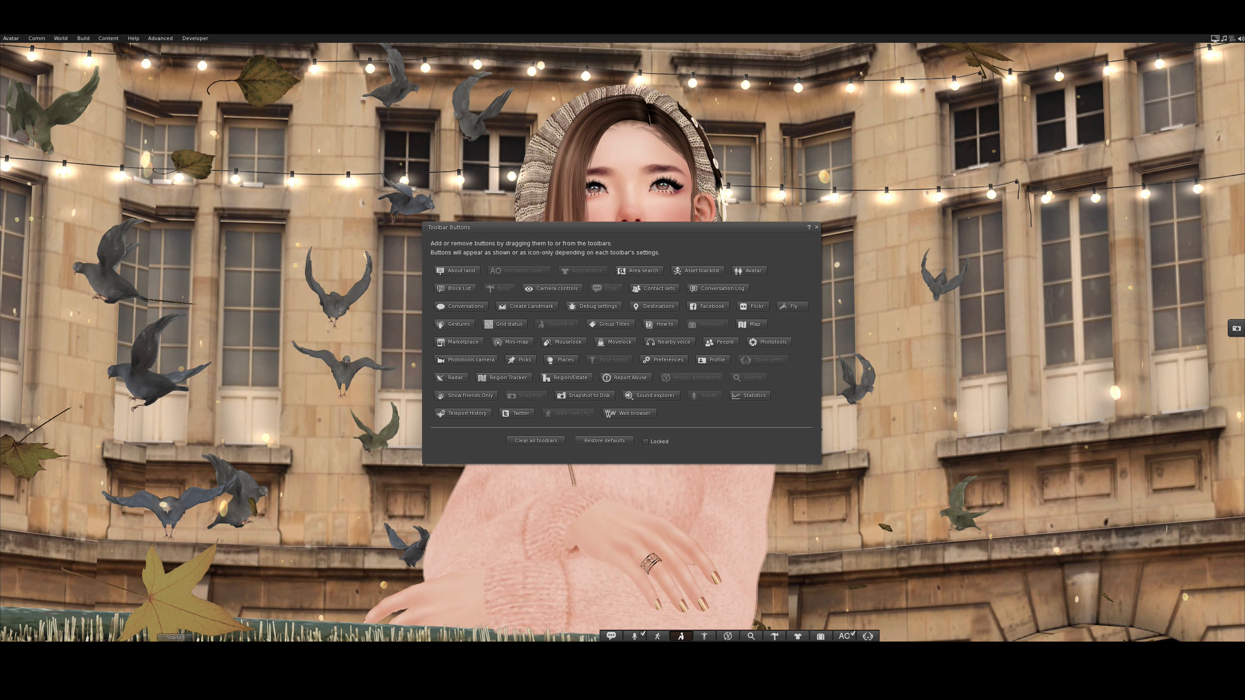
left_click_drag(1236, 328, 705, 380)
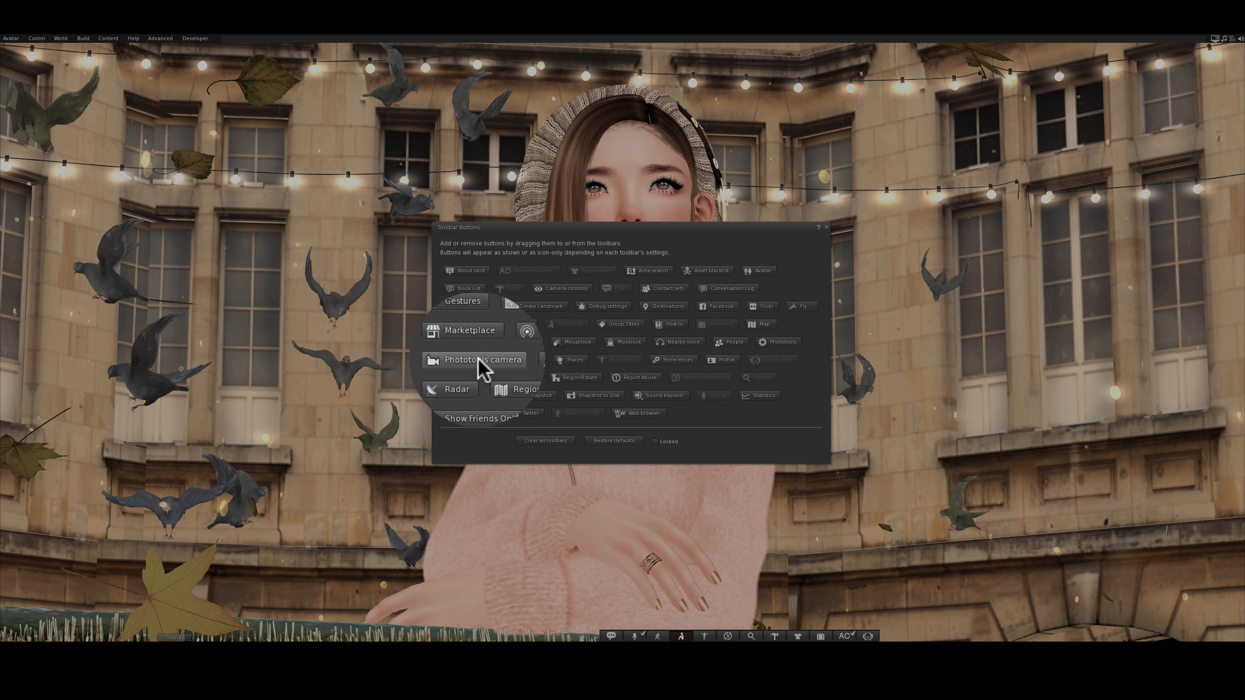
- Add the Phototools camera, Phototools and Snapshot buttons to the side toolbar and close the button customisation
left_click(479, 363)
left_click_drag(479, 361, 1225, 311)
left_click_drag(1238, 310, 1241, 309)
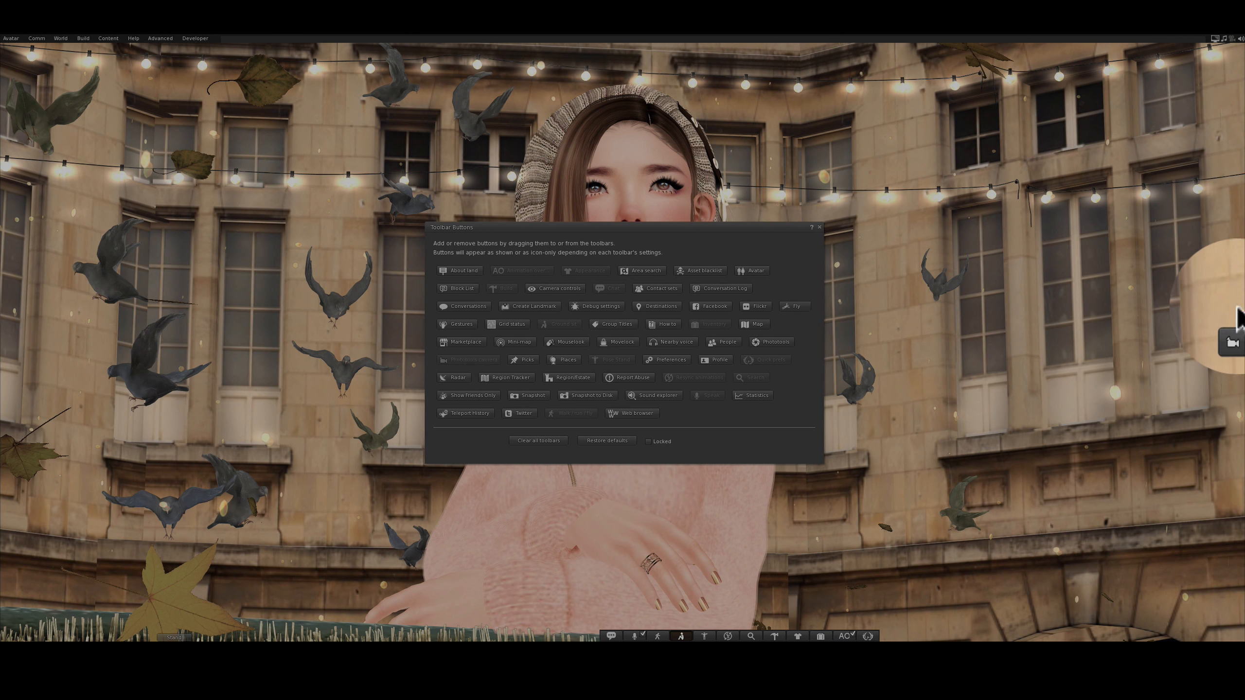
left_click_drag(763, 342, 1235, 326)
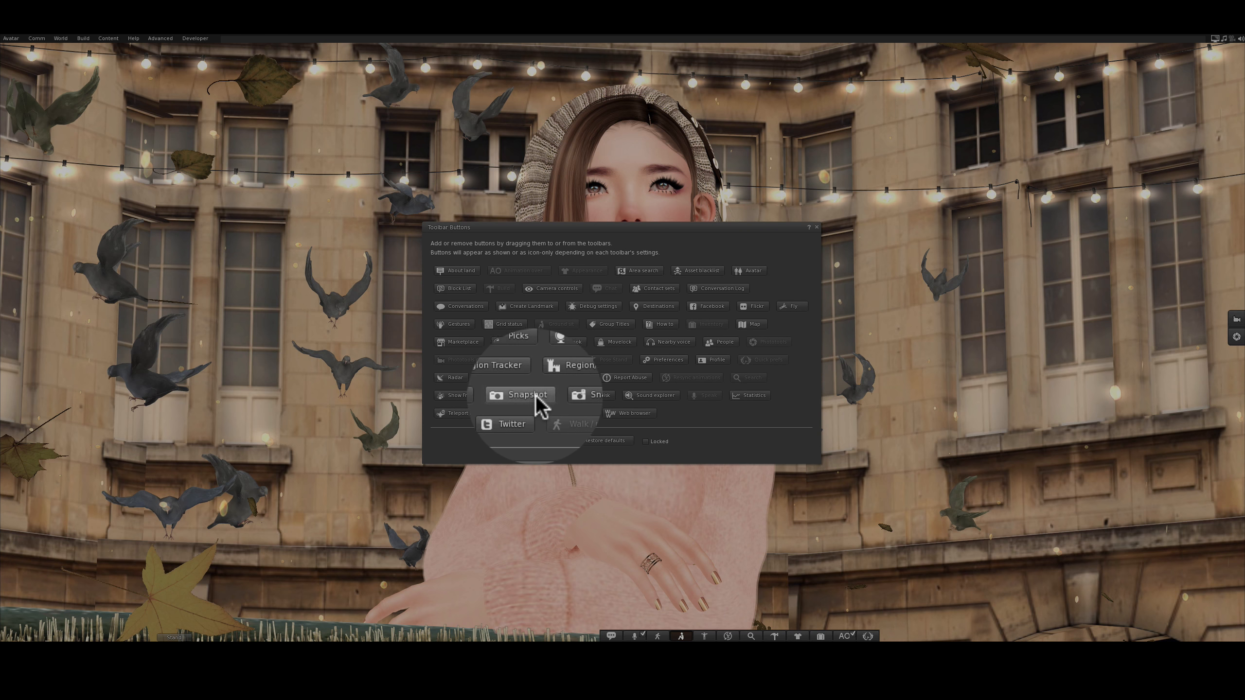
left_click_drag(538, 403, 1235, 346)
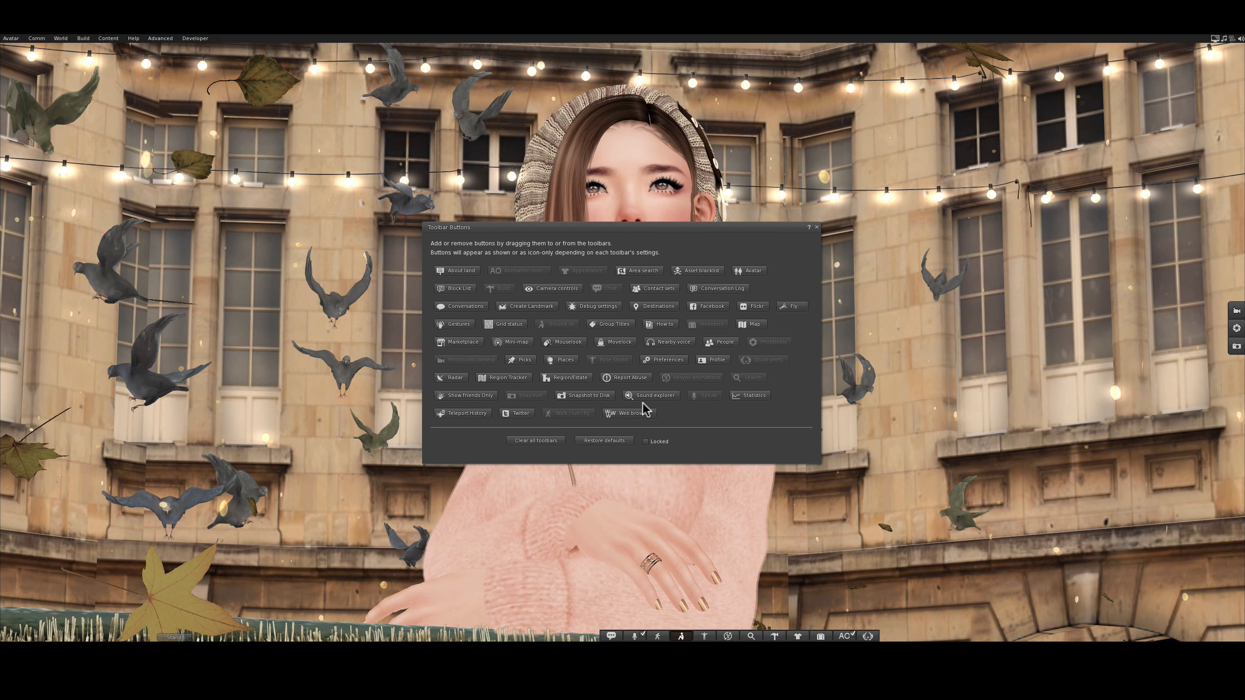
left_click(816, 227)
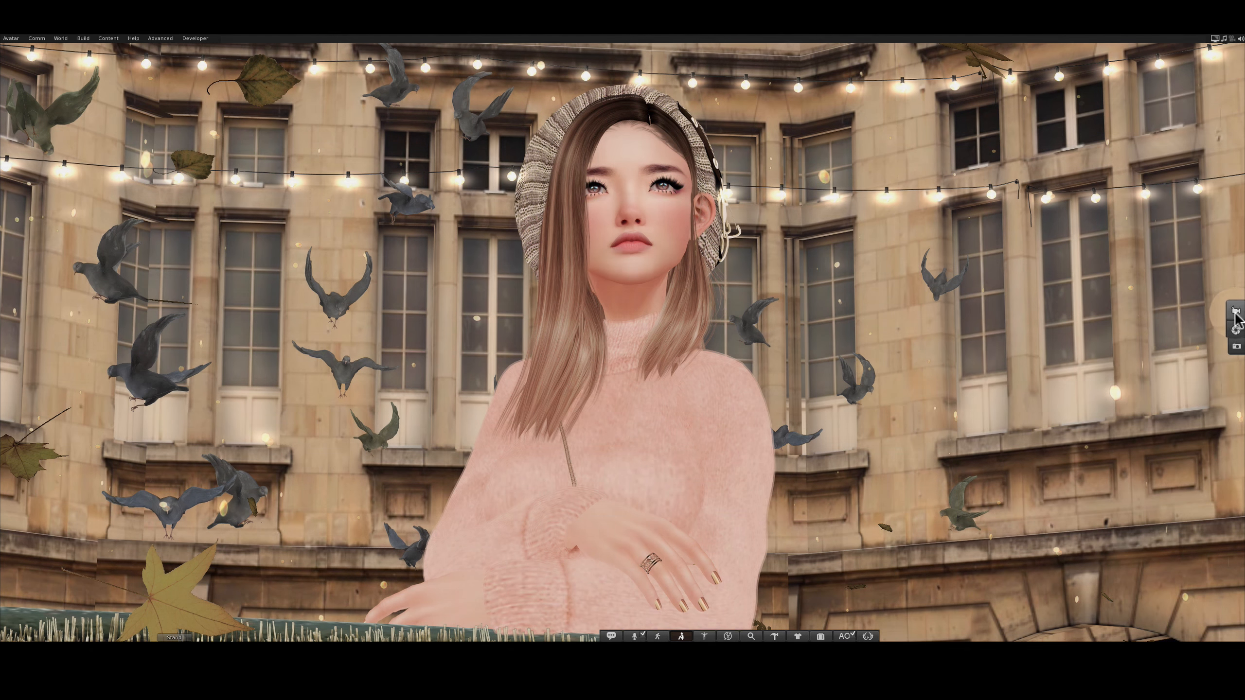
- Open the camera tools and practise moving the camera away to the whole building and the pose stand, returning to the portrait view each time
left_click(1234, 311)
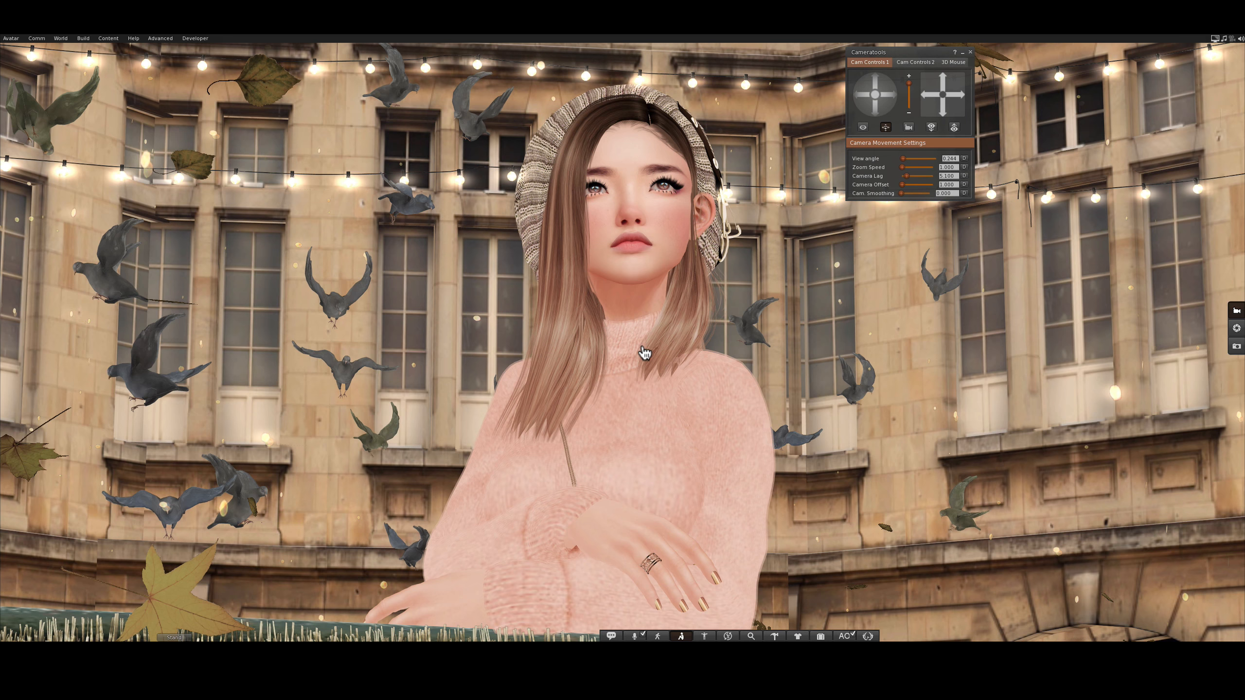
key("Escape")
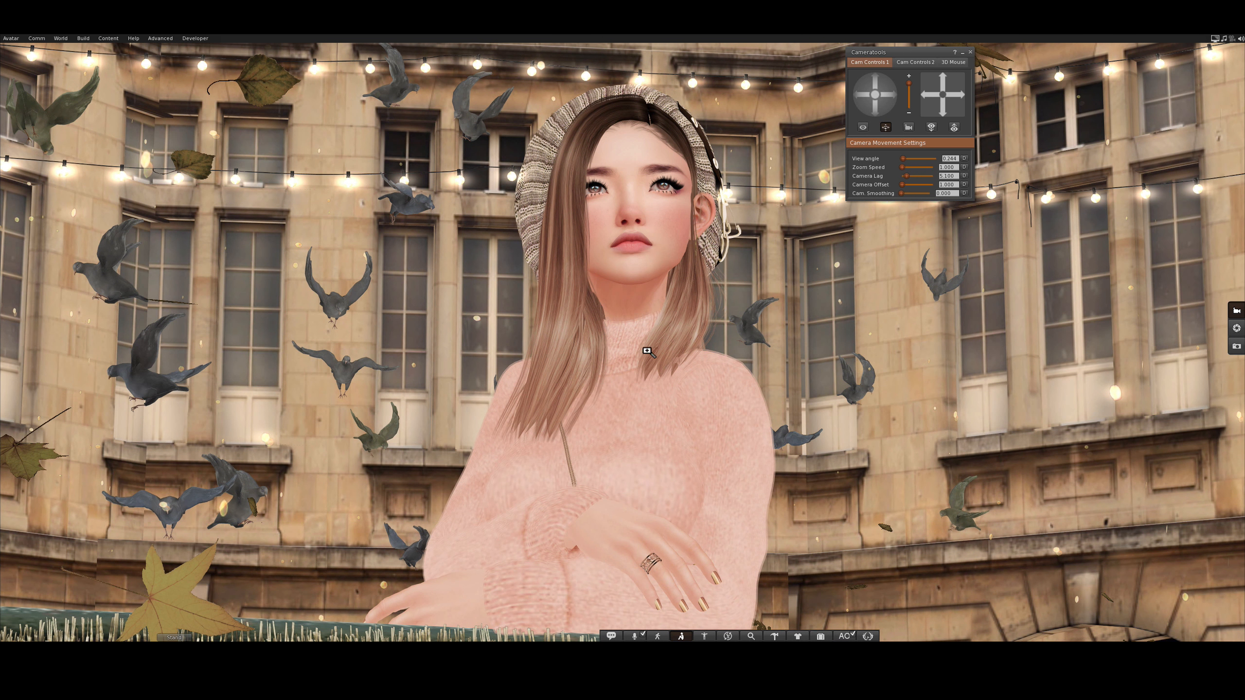
left_click_drag(629, 353, 585, 508, "alt")
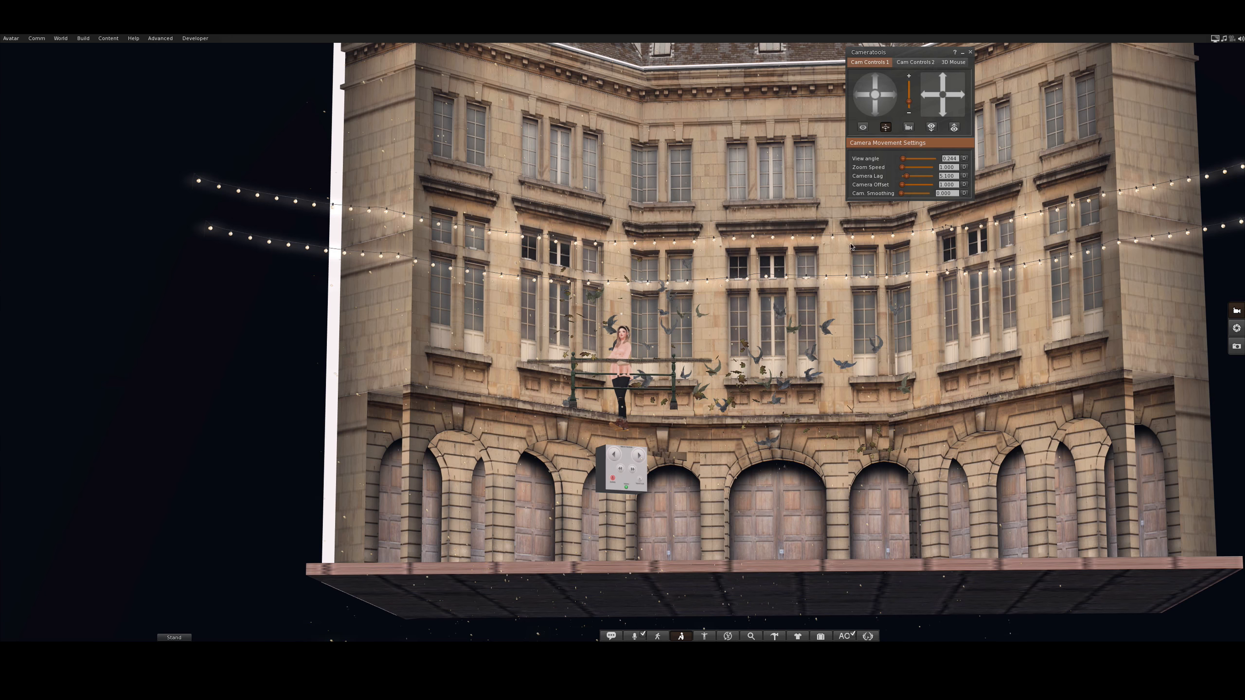
left_click(953, 127)
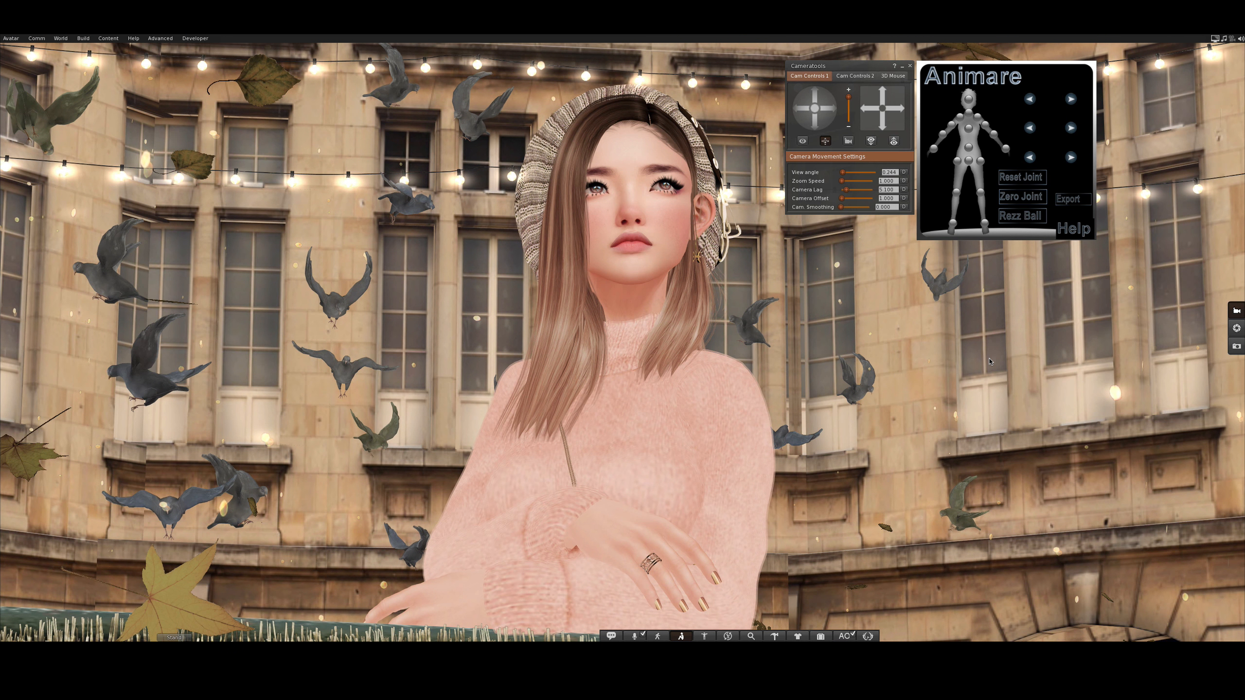
left_click_drag(574, 465, 576, 579, "alt")
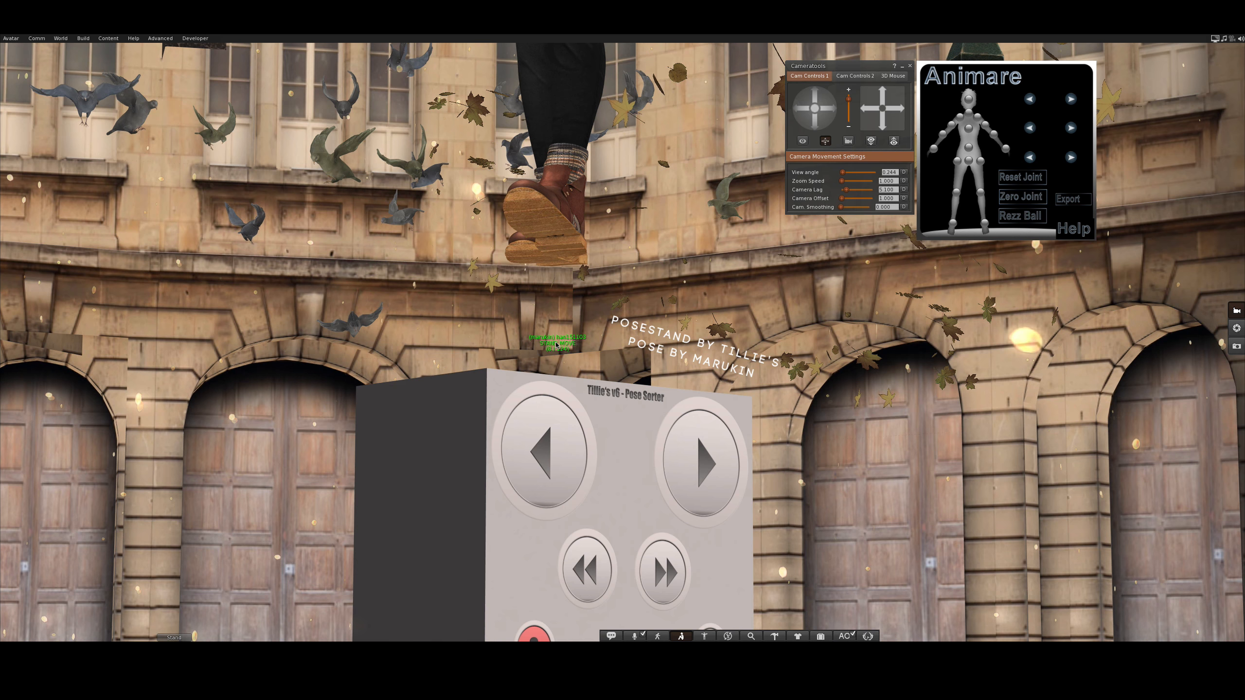
left_click(882, 92)
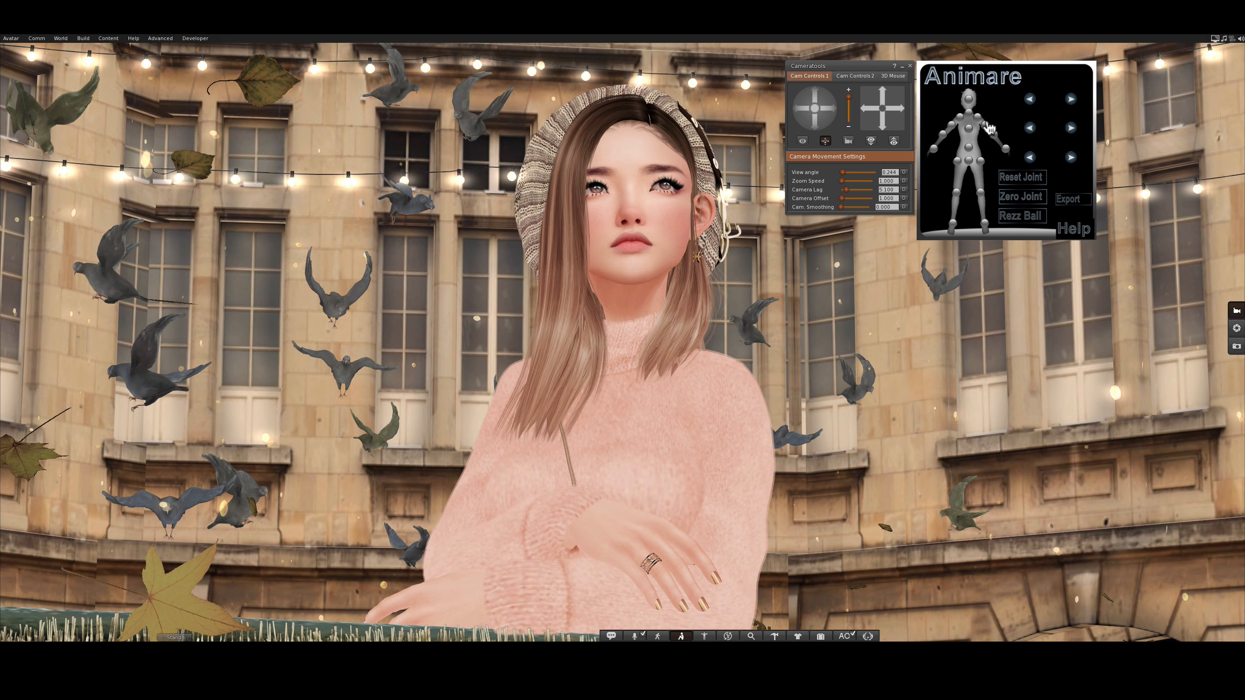
- Pose the avatar with the Animare HUD, setting the neck's Forth/Back and Turn to 16 and the head's Turn to -16
left_click(970, 115)
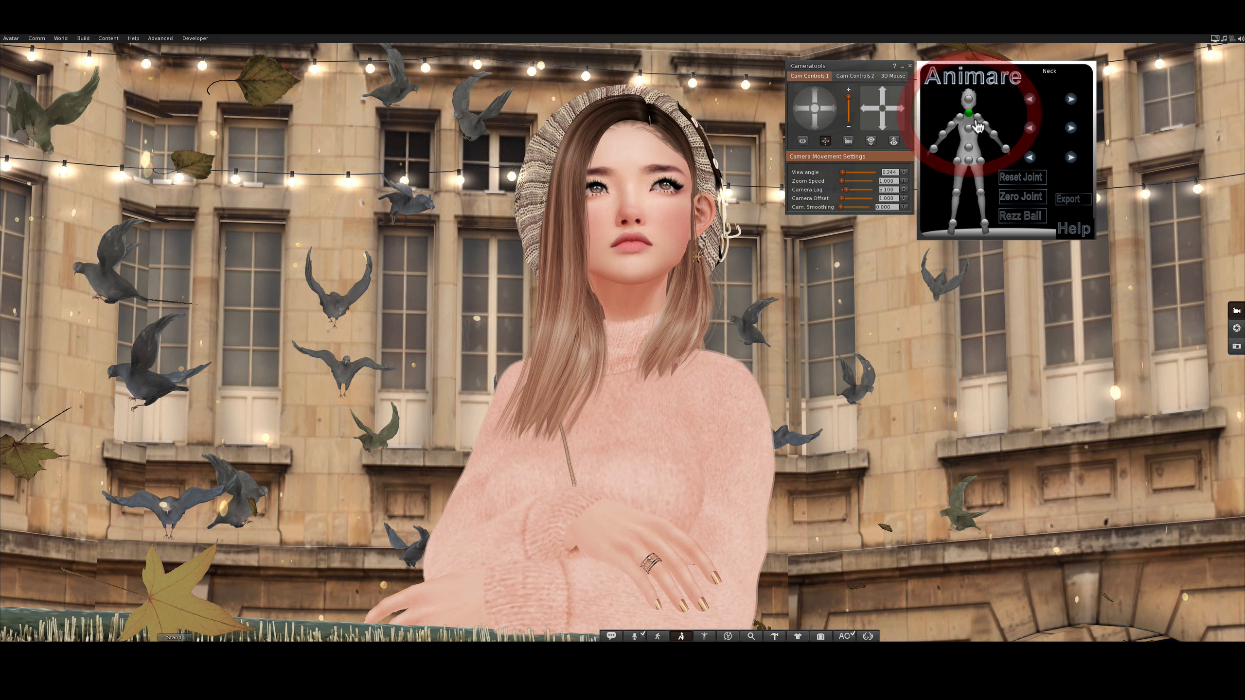
left_click(1070, 128)
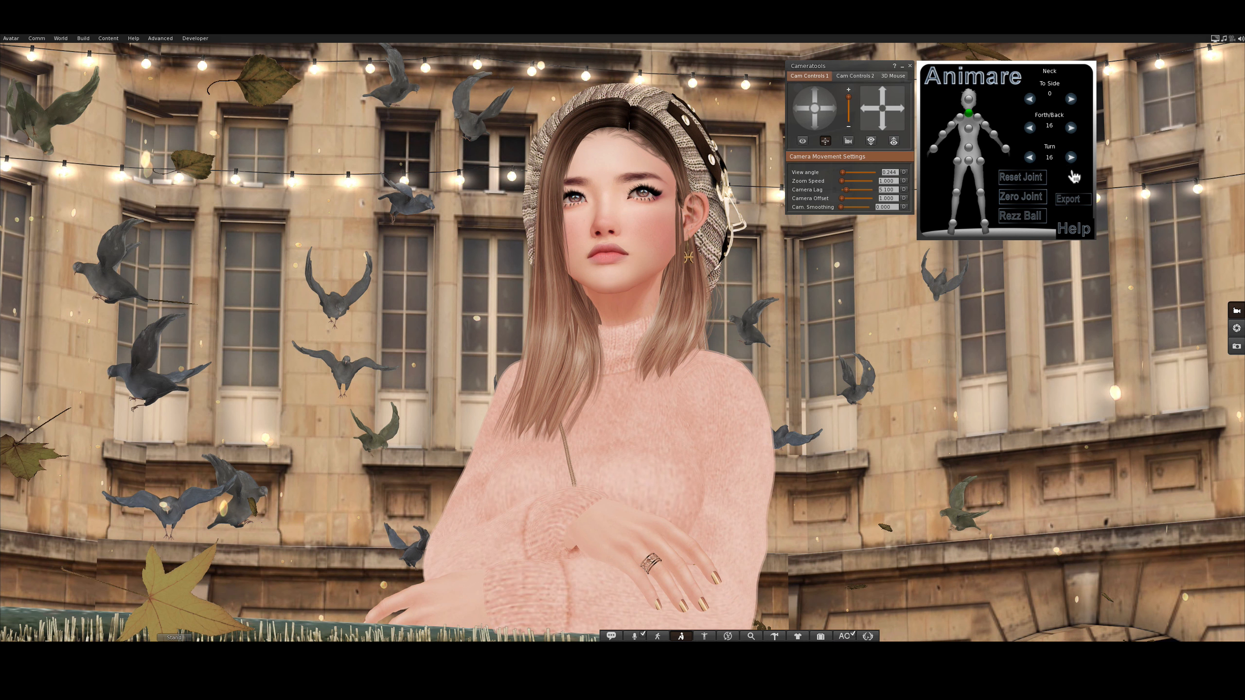
left_click(1071, 157)
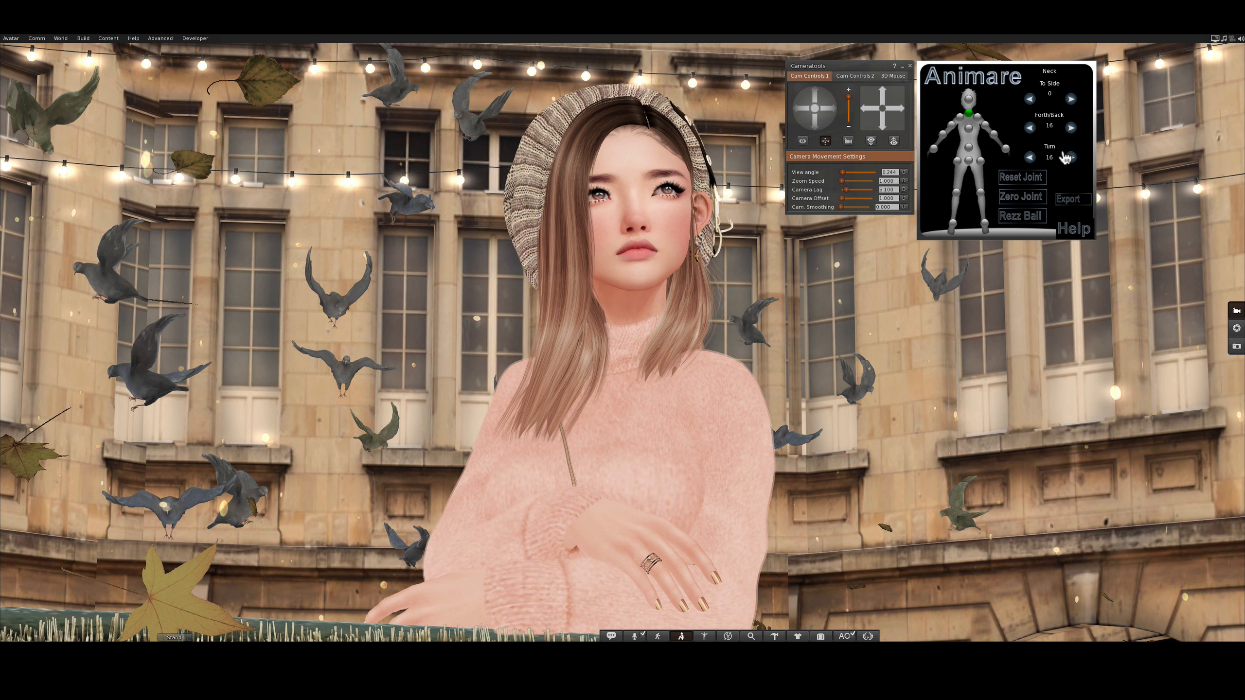
left_click(969, 100)
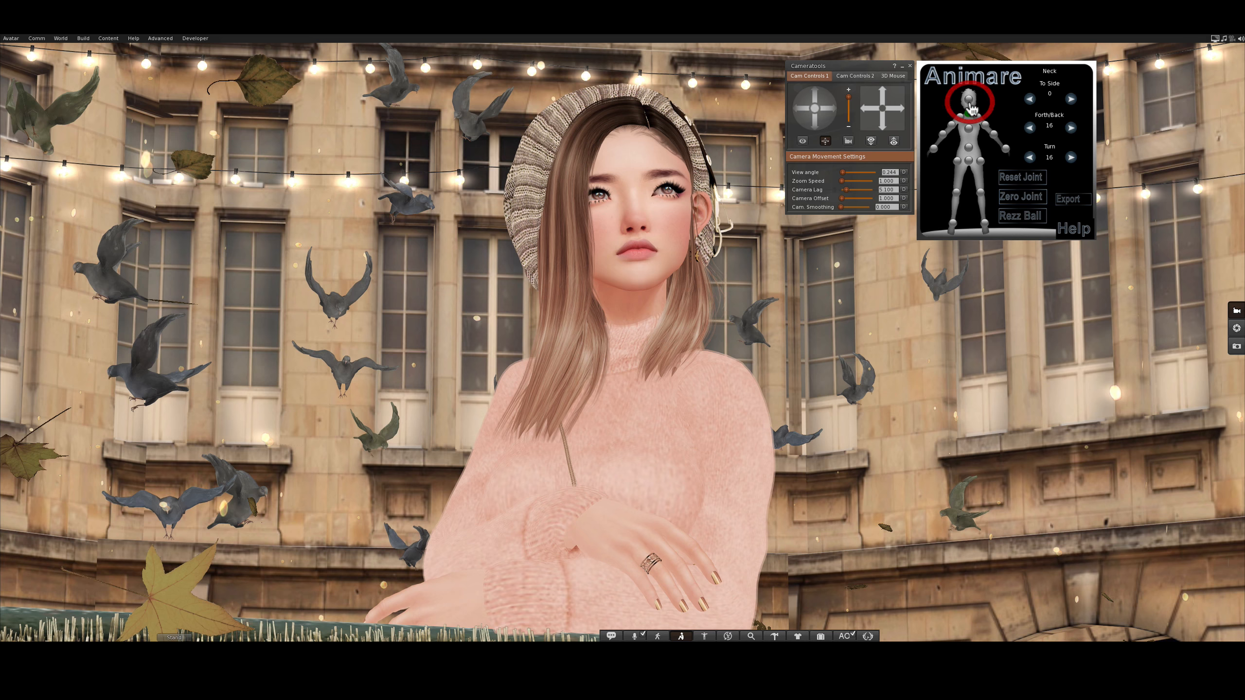
left_click(1031, 158)
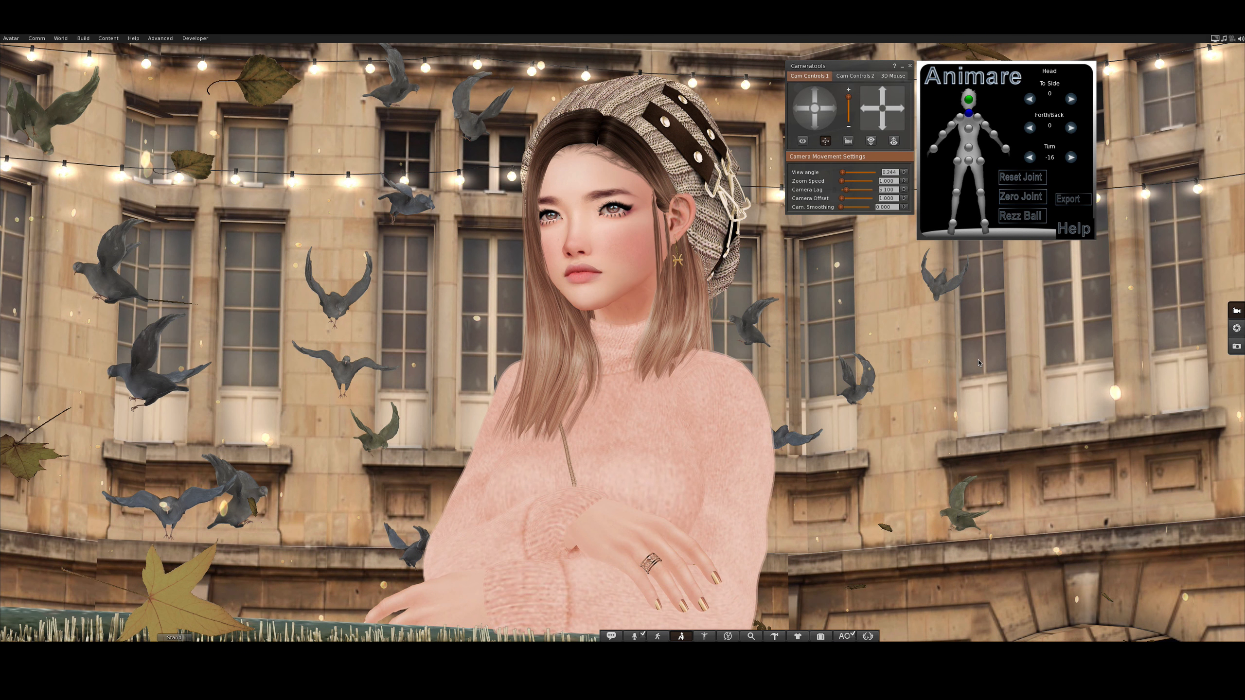
- Close and reopen the camera tools, and open the Phototools, Snapshot and Quick Preferences windows around the avatar
key("ctrl+w")
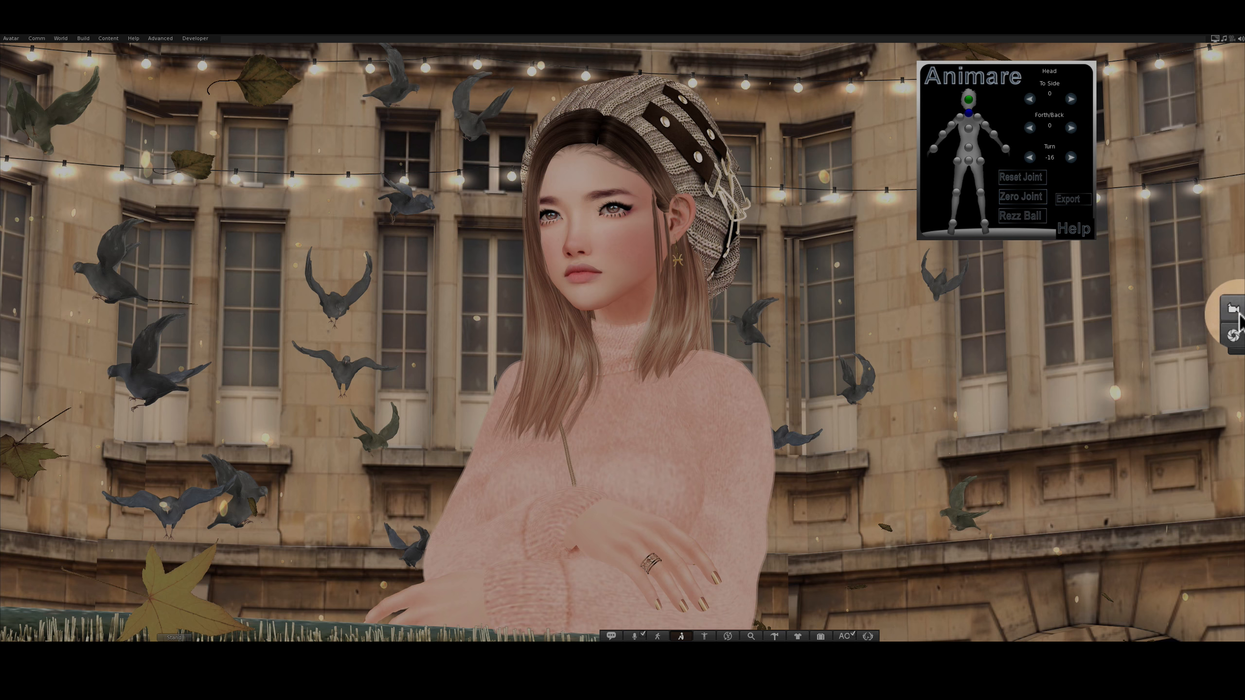
left_click(1236, 311)
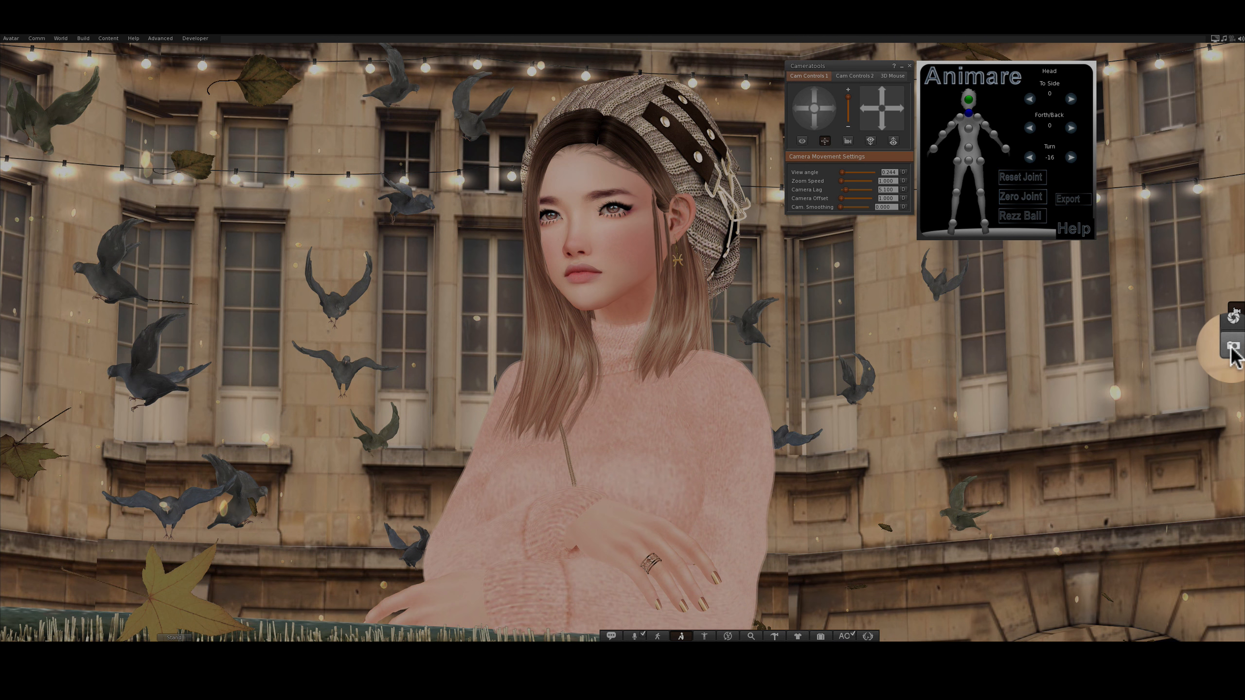
left_click(1236, 346)
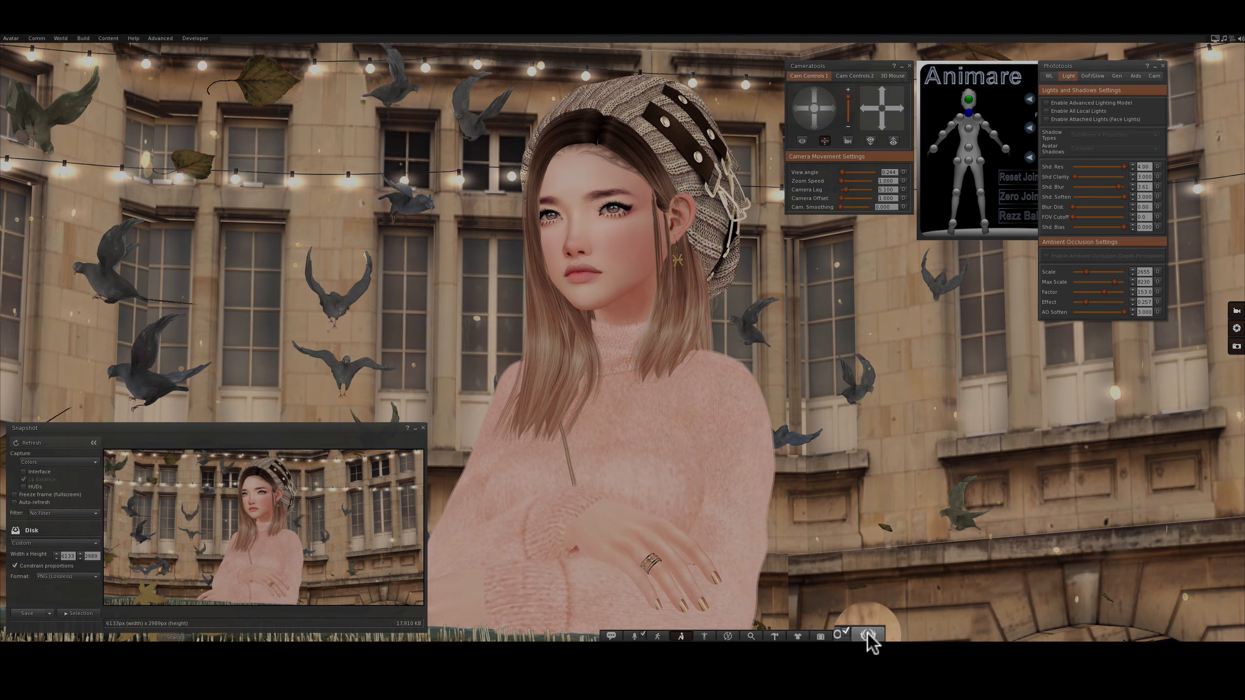
left_click(868, 637)
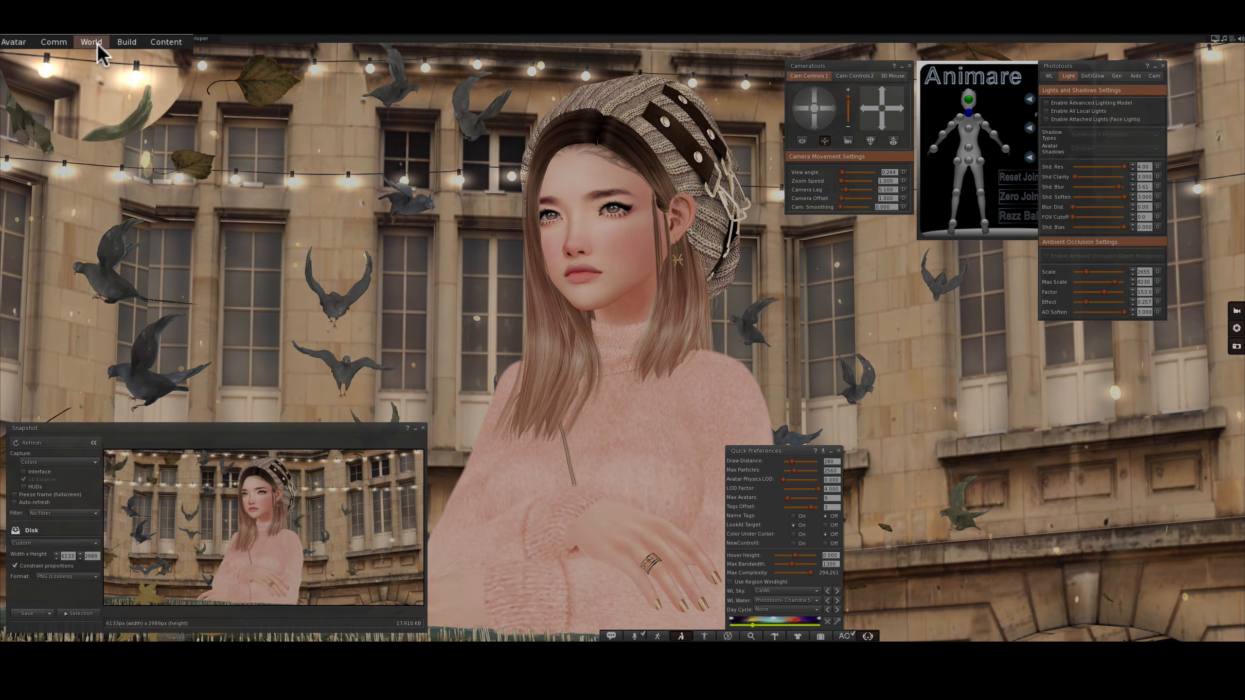
- Open the Edit Sky Preset window from the world's environment settings for adjusting the windlight
left_click(97, 43)
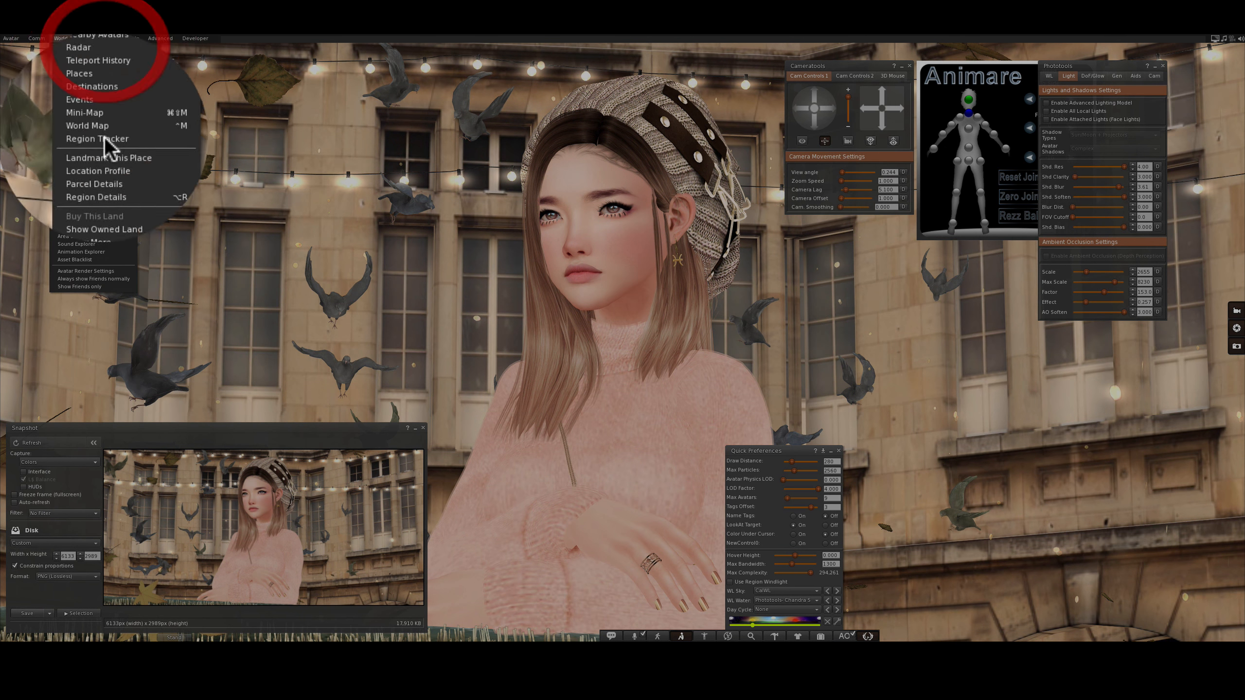
mouse_move(134, 222)
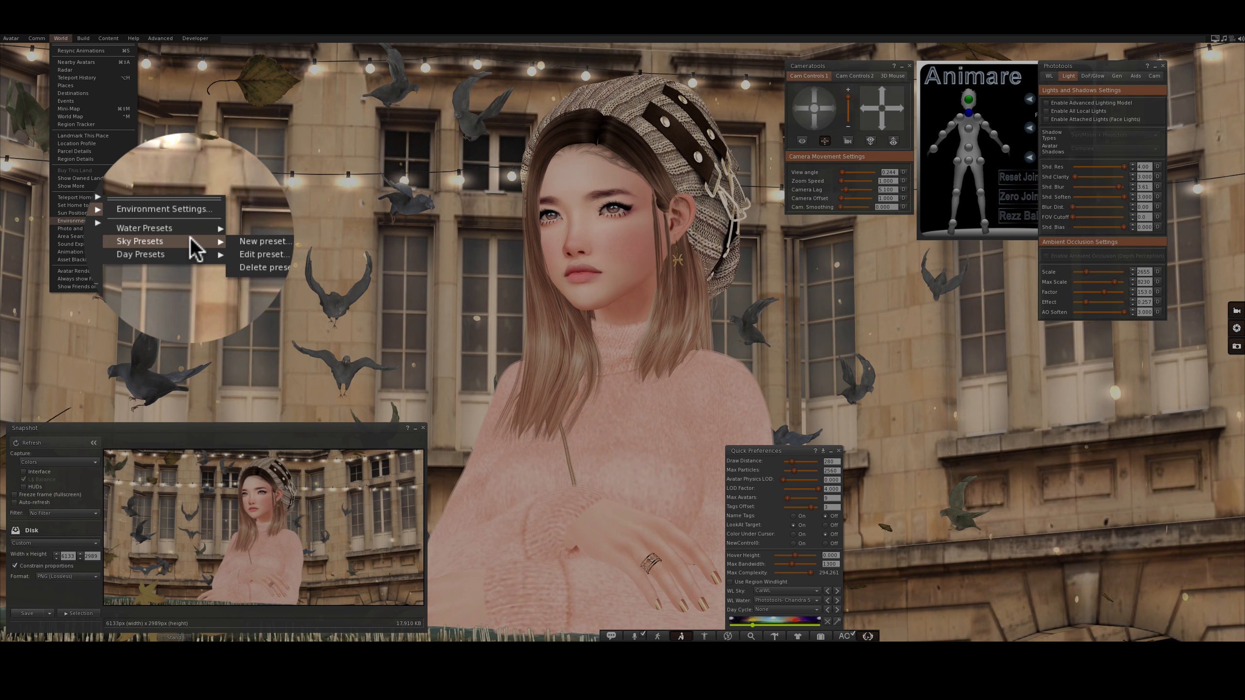
mouse_move(191, 238)
left_click(237, 247)
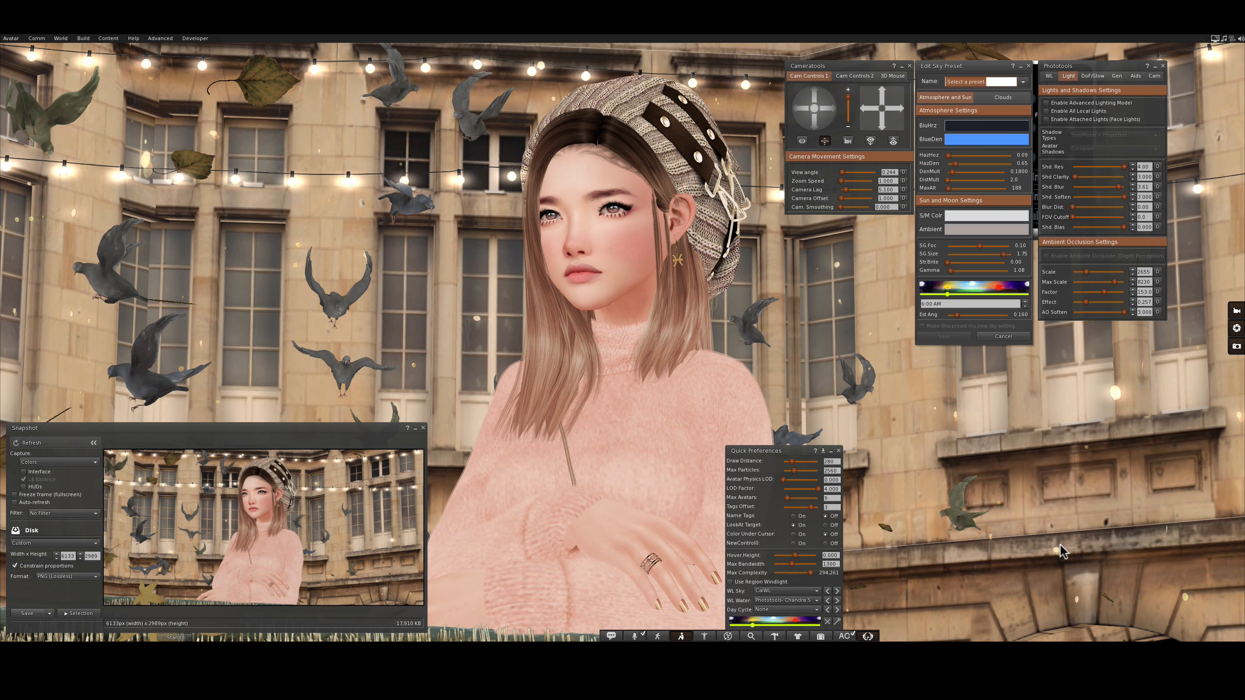
left_click(315, 433)
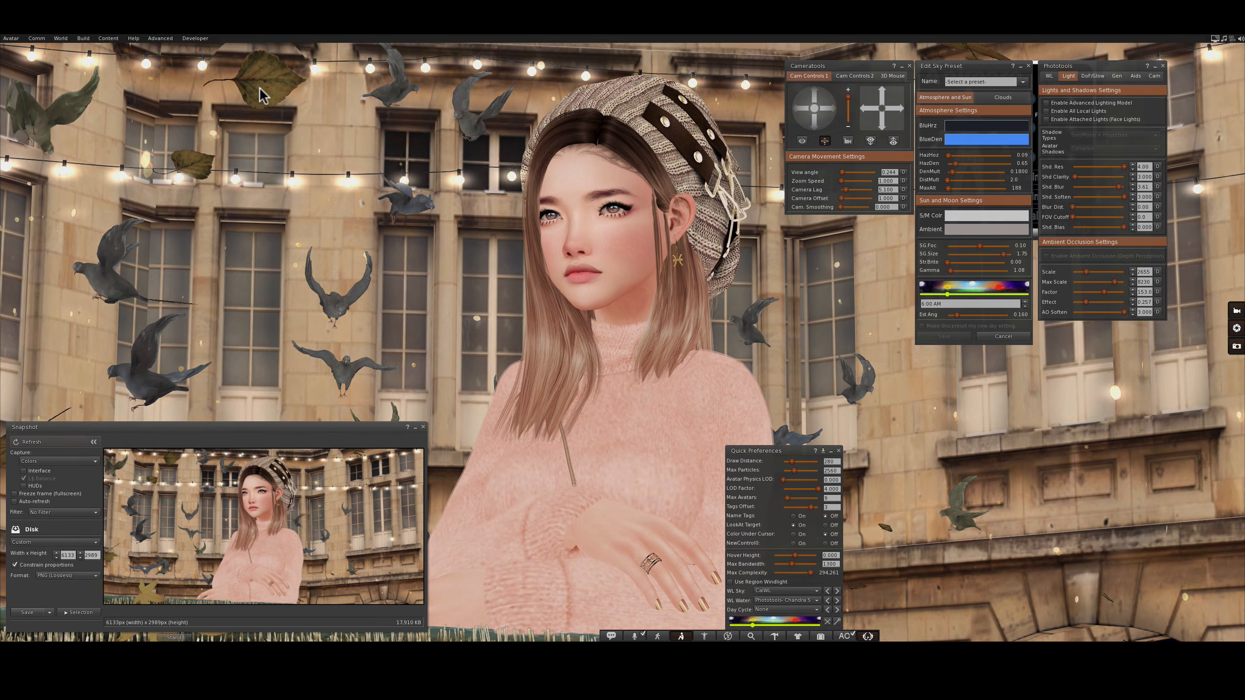
- Open the graphics preferences and switch the Advanced Lighting Model on and back off
left_click(195, 39)
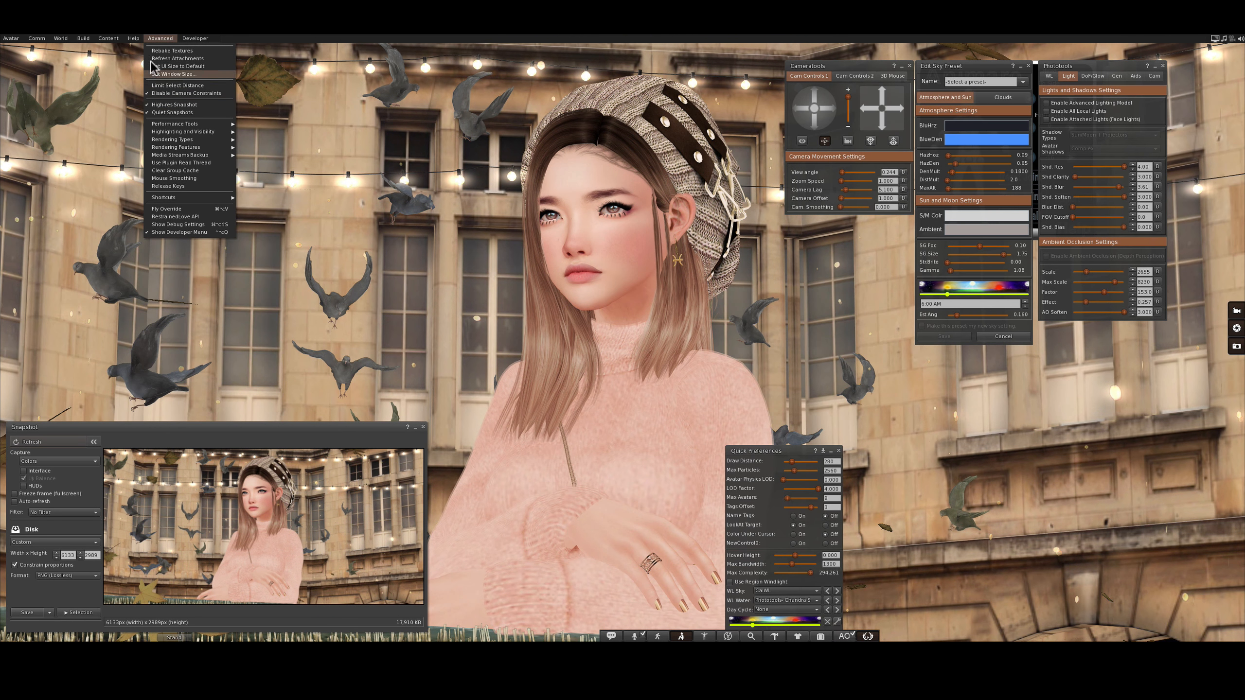
mouse_move(7, 43)
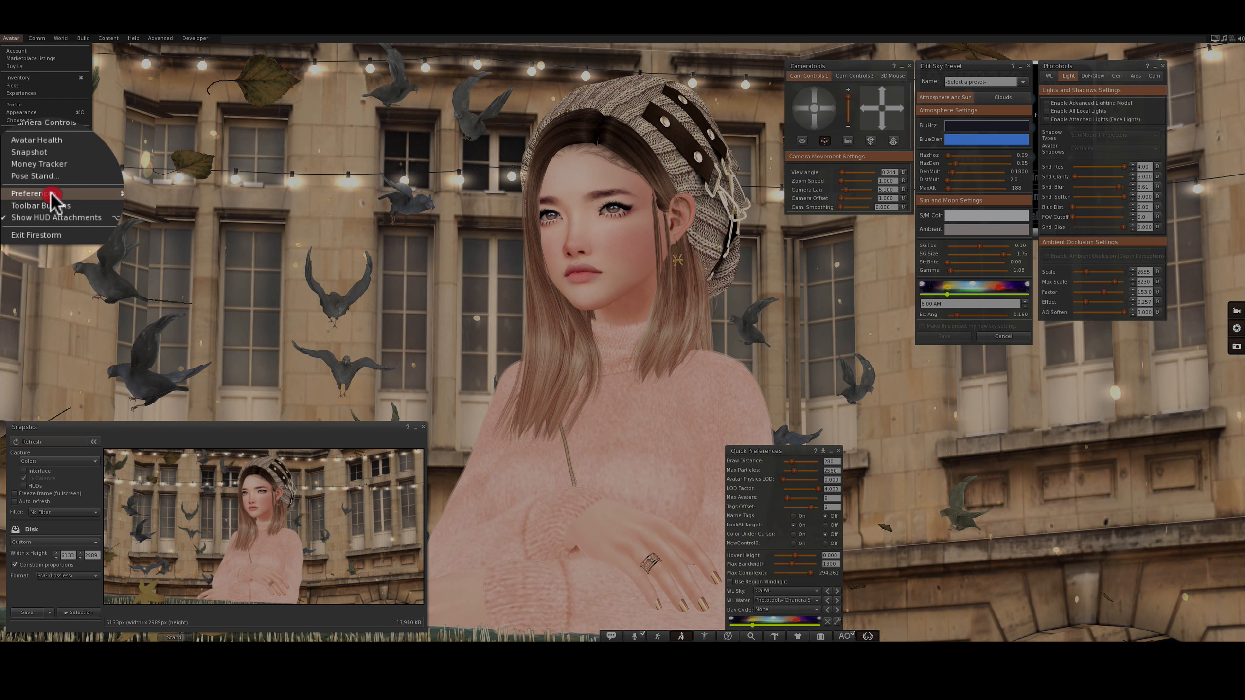
left_click(47, 193)
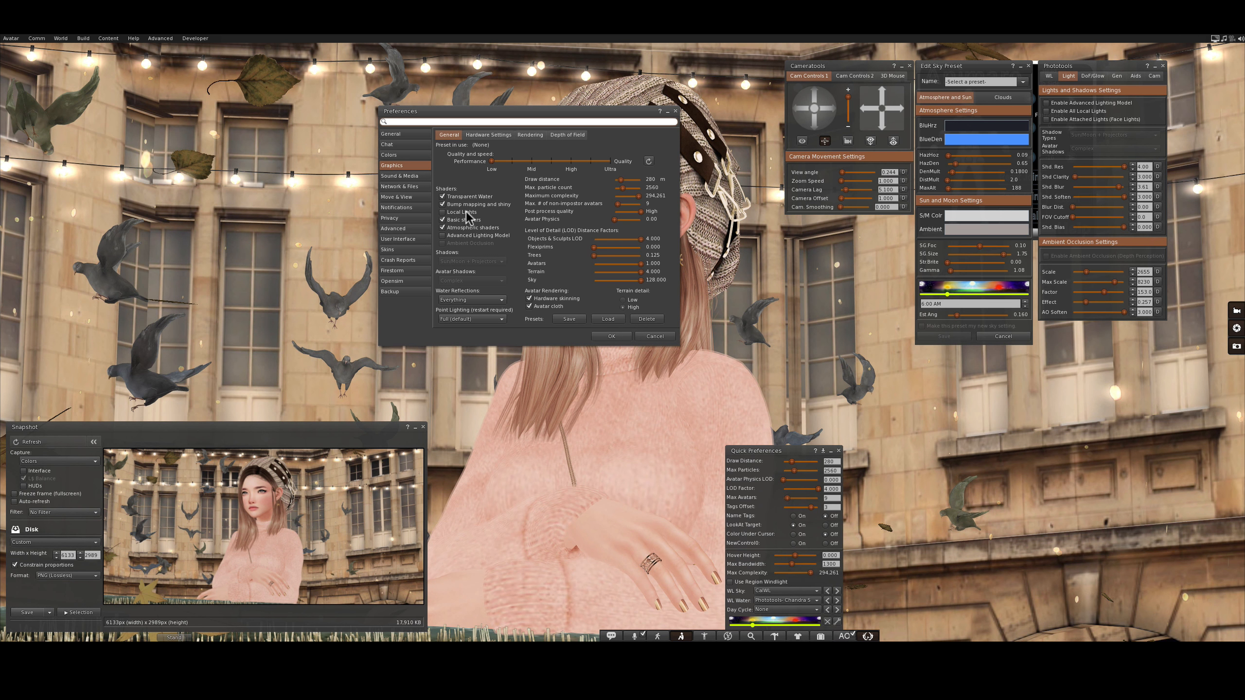
left_click(442, 236)
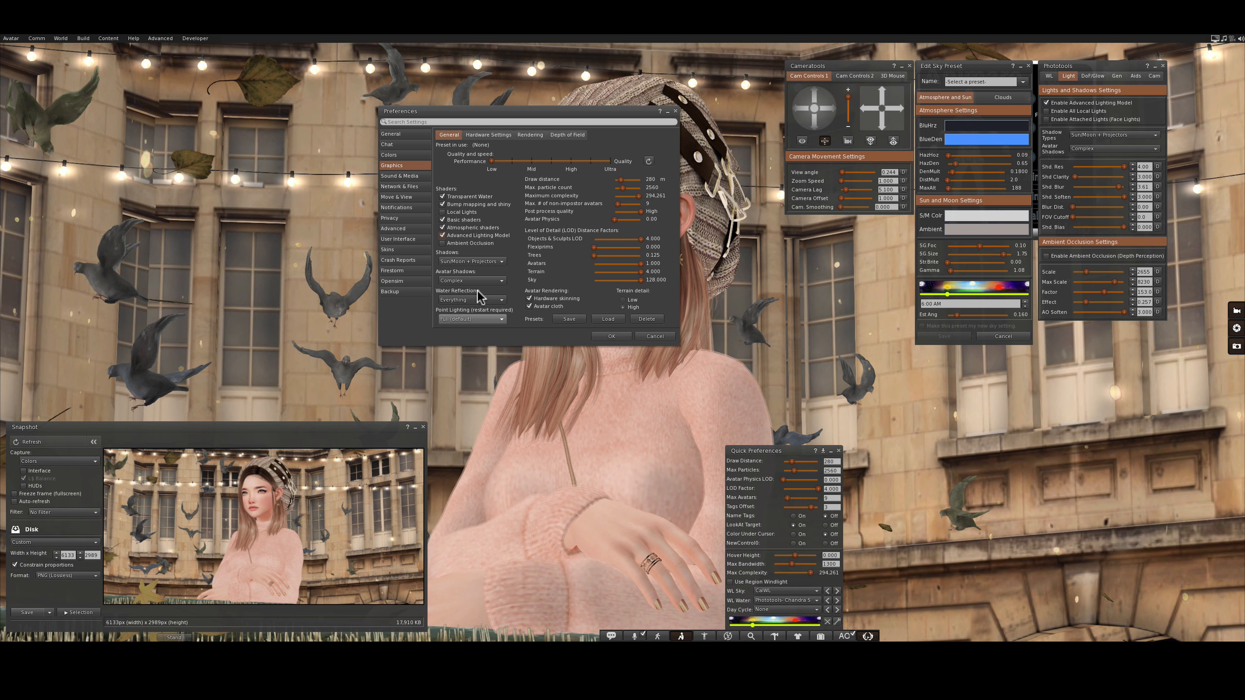
left_click(463, 236)
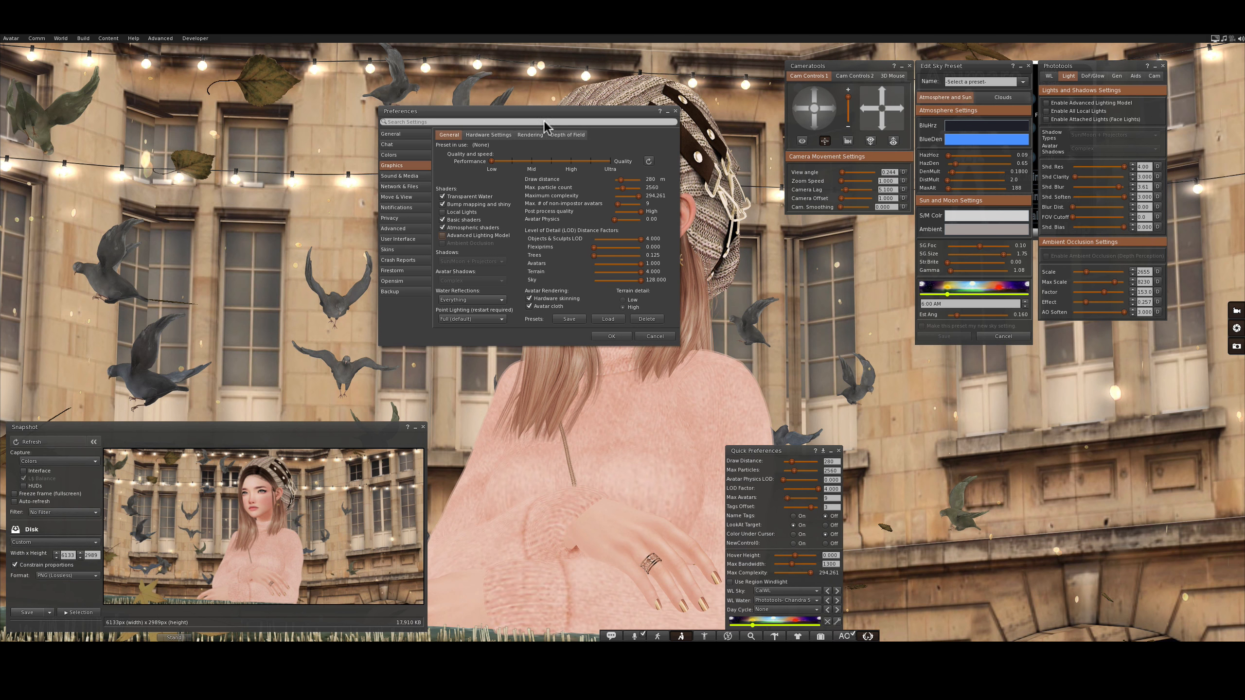
- Examine the Hardware Settings, Rendering, Depth of Field and General graphics options and close the preferences
left_click(489, 134)
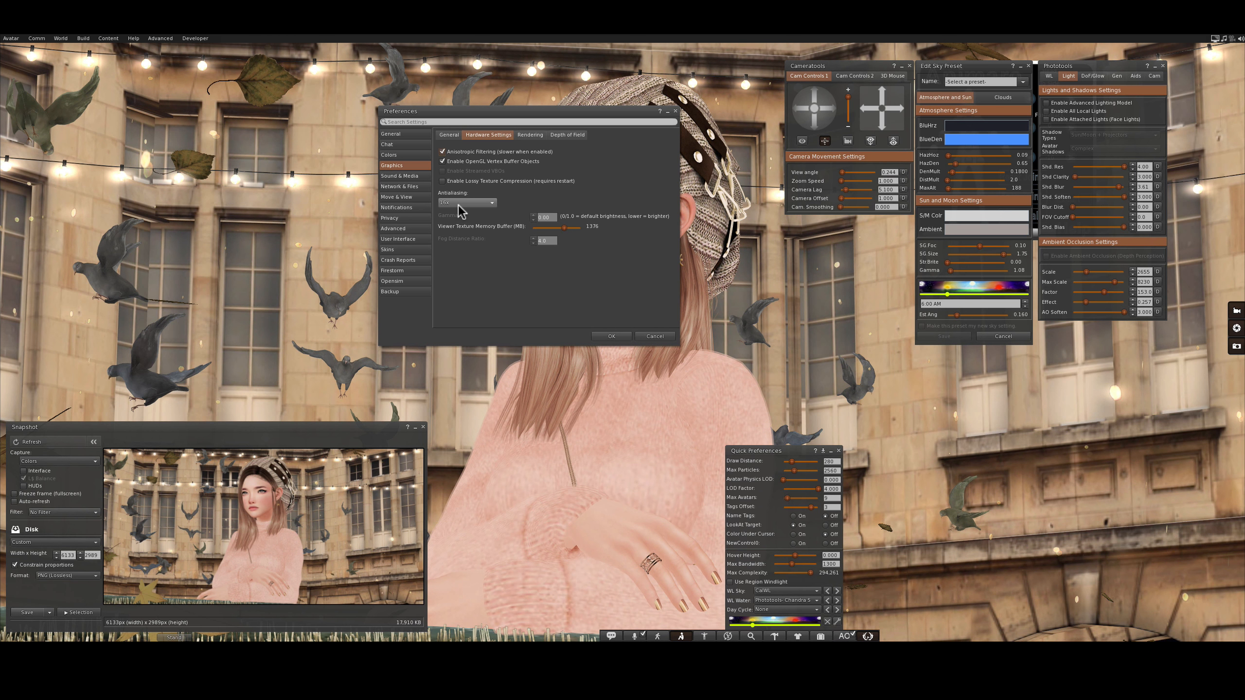
left_click(537, 136)
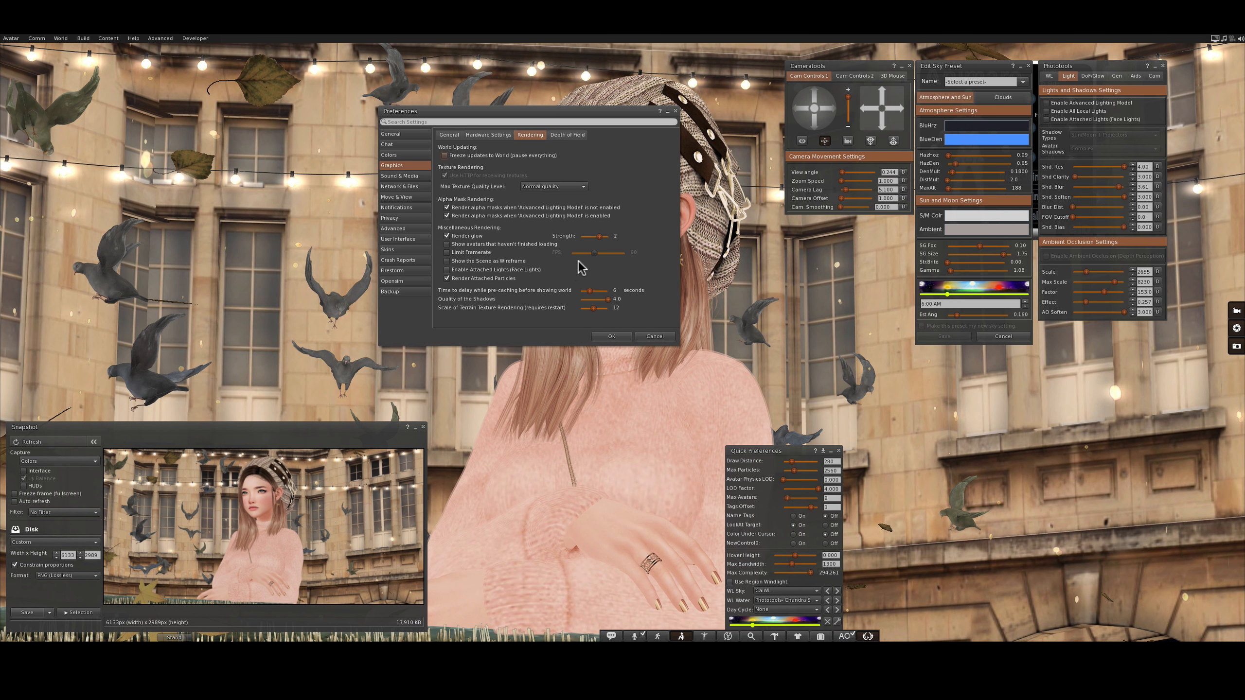
left_click(570, 134)
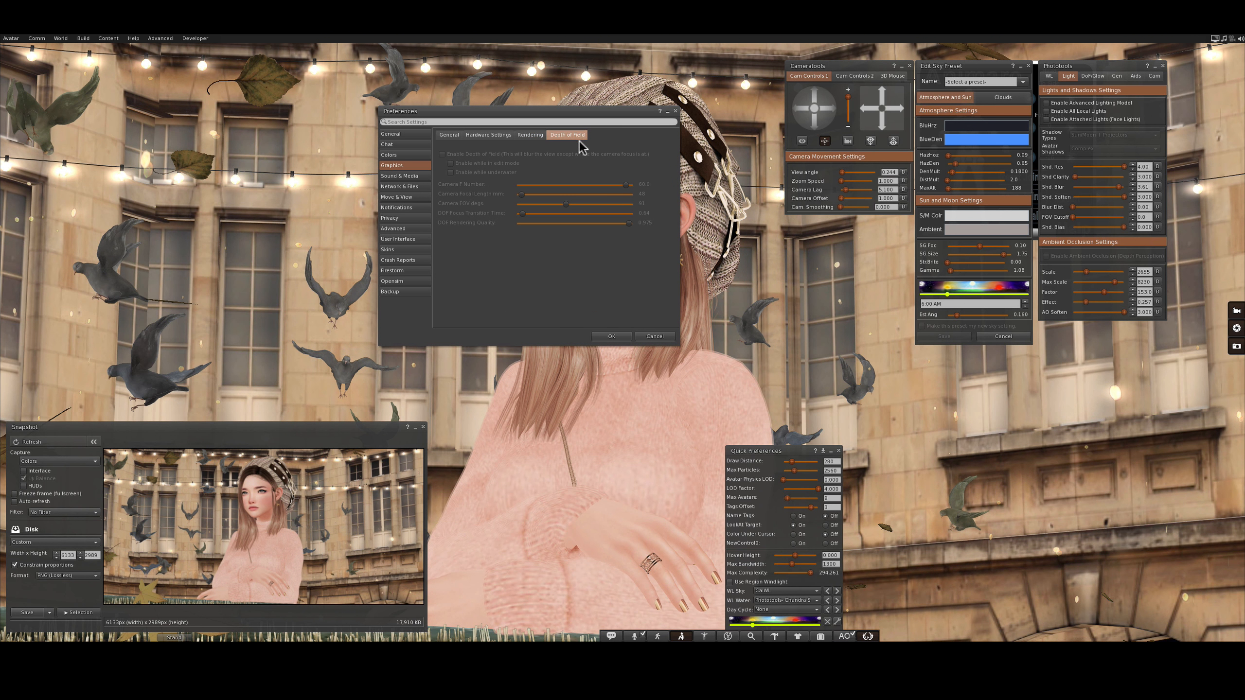
left_click(448, 135)
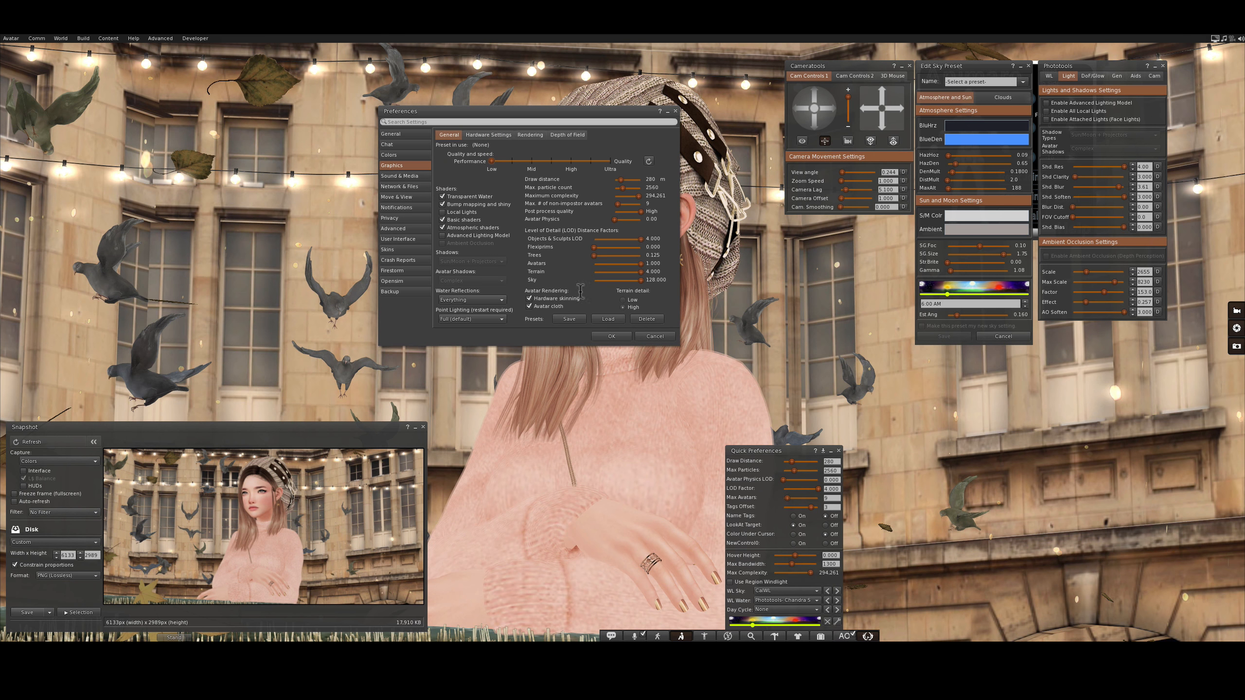
left_click(616, 337)
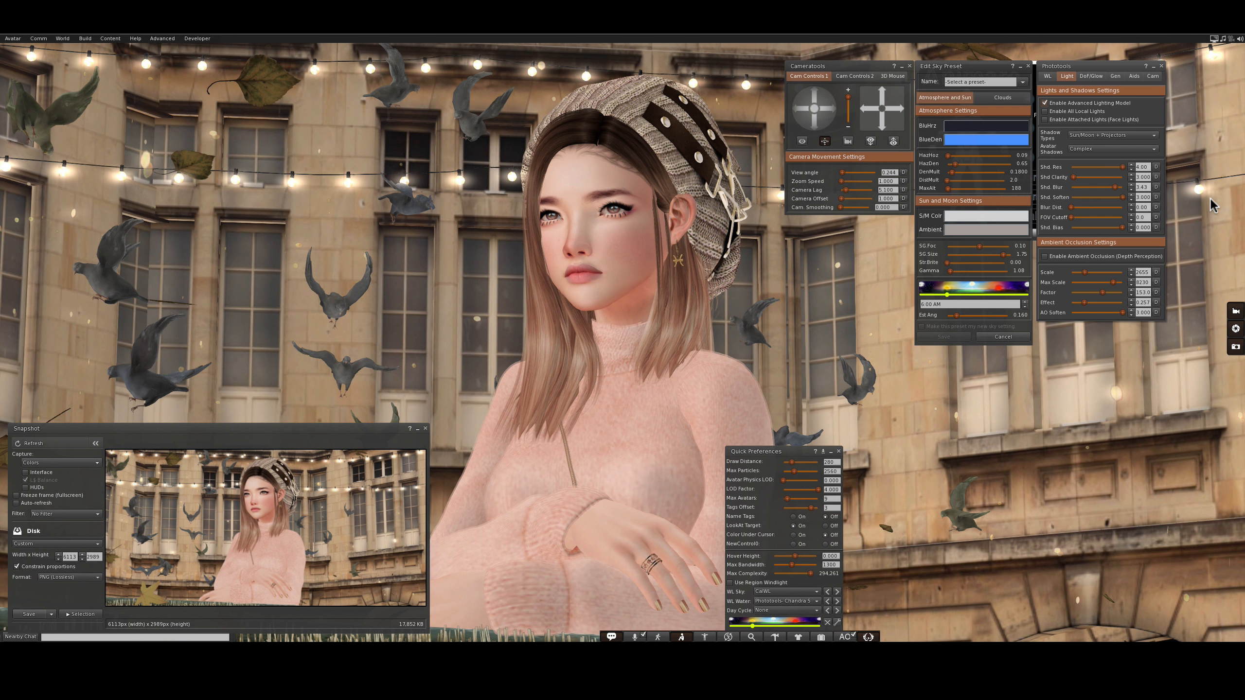
- Switch the windlight sky to Coastal Afternoon, setting the sun time to 2:54 PM and the east angle to about 0.17
left_click(837, 592)
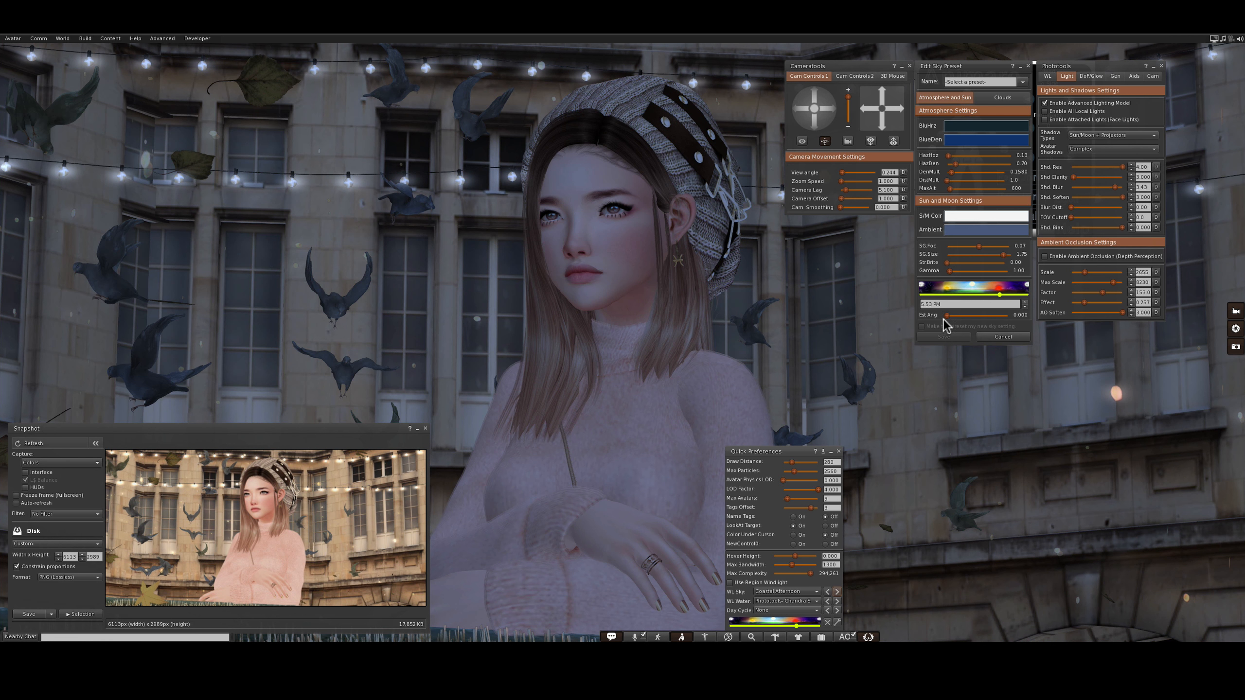
left_click(999, 296)
left_click_drag(999, 296, 984, 298)
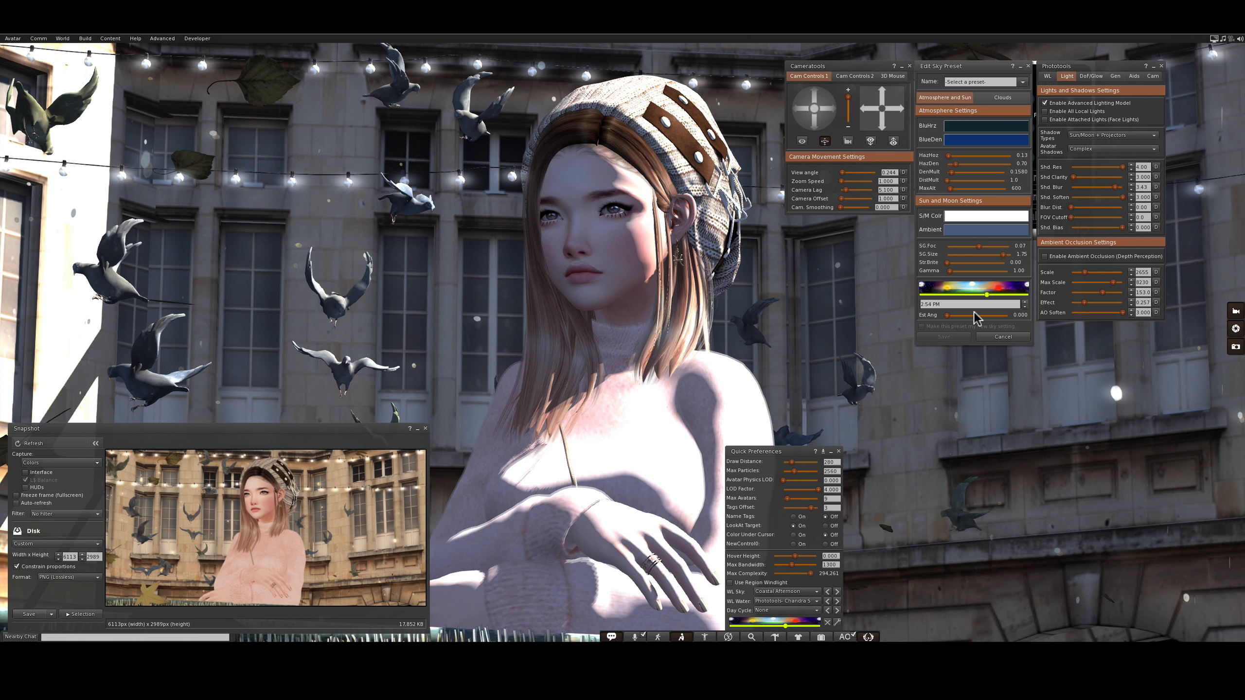
left_click_drag(946, 315, 960, 314)
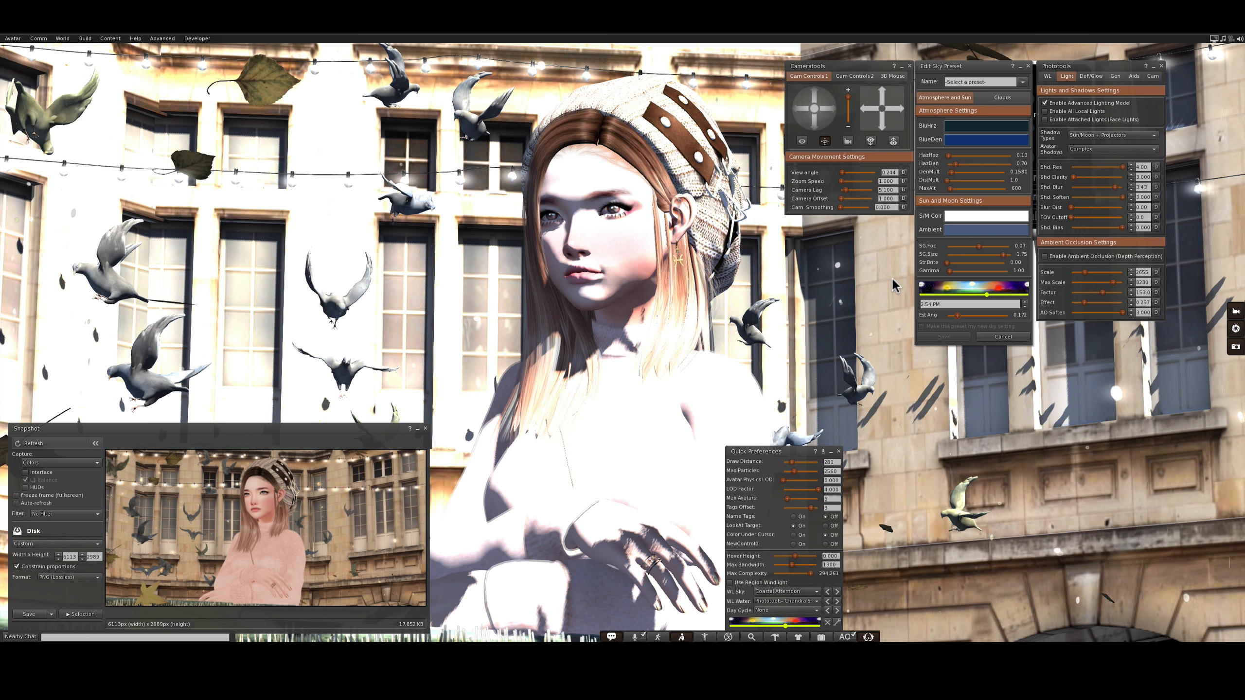
- Try ambient occlusion and switch it off again, lowering the shadow blur to about 1.90 and softening the shadows to about 1.46
left_click(1042, 257)
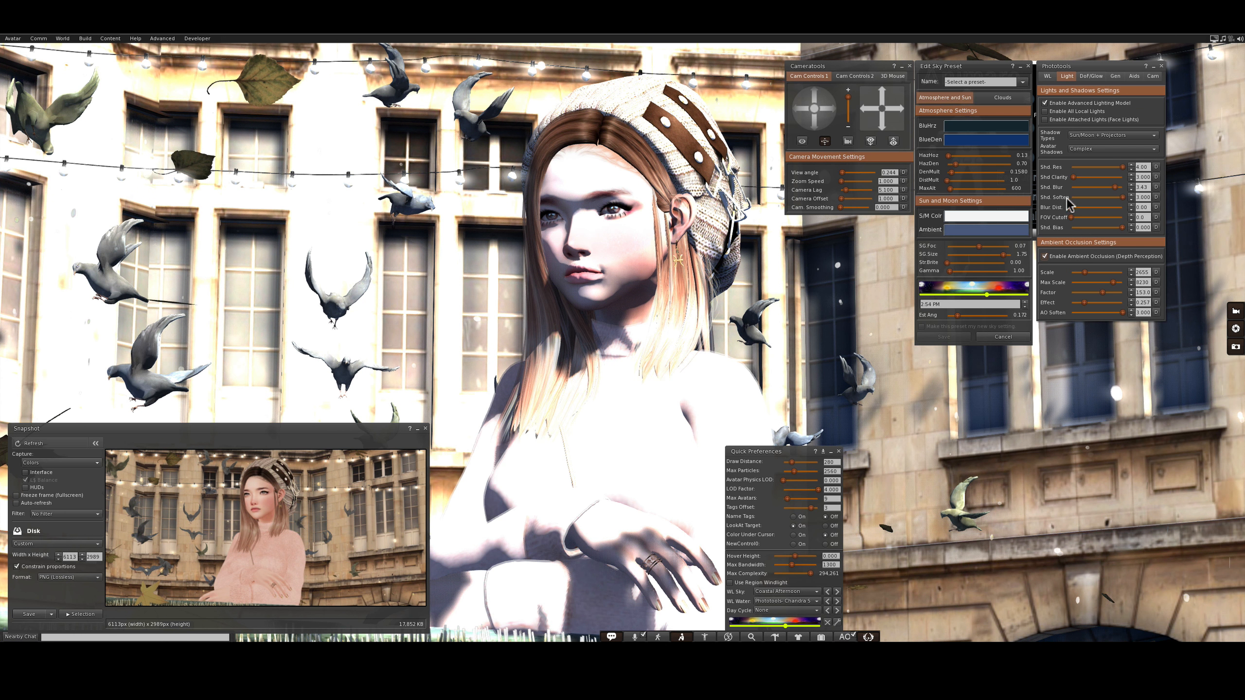
left_click_drag(1115, 187, 1093, 187)
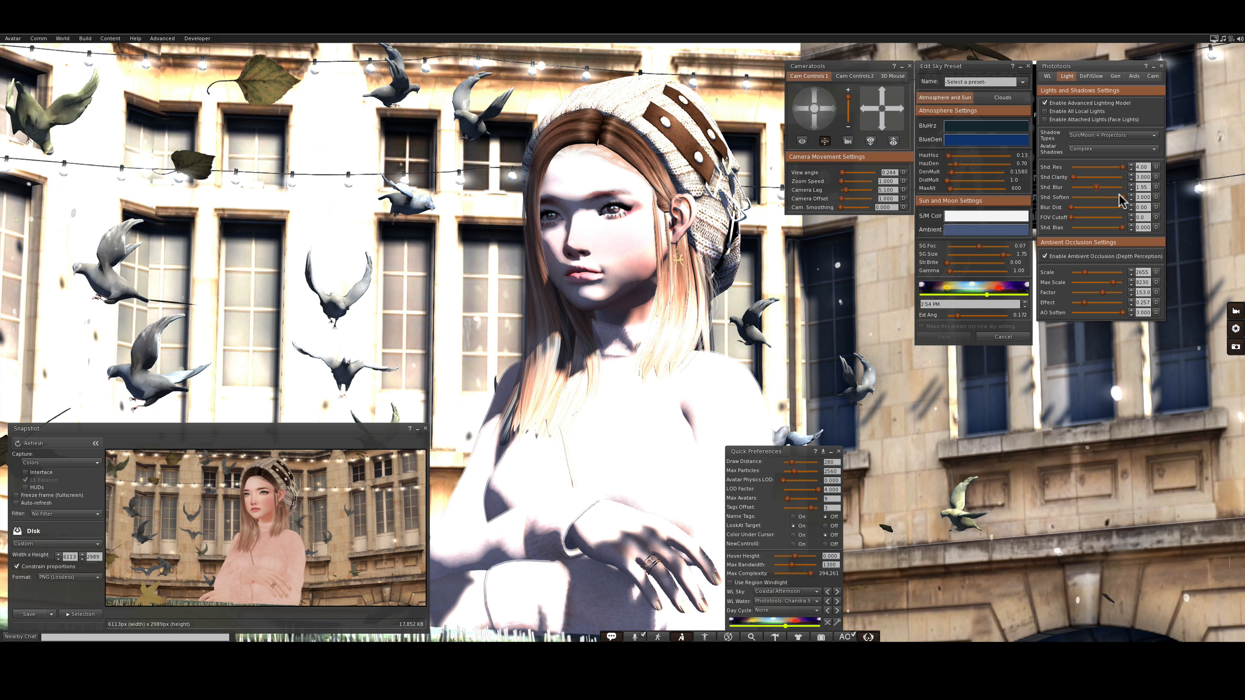
left_click_drag(1121, 197, 1093, 206)
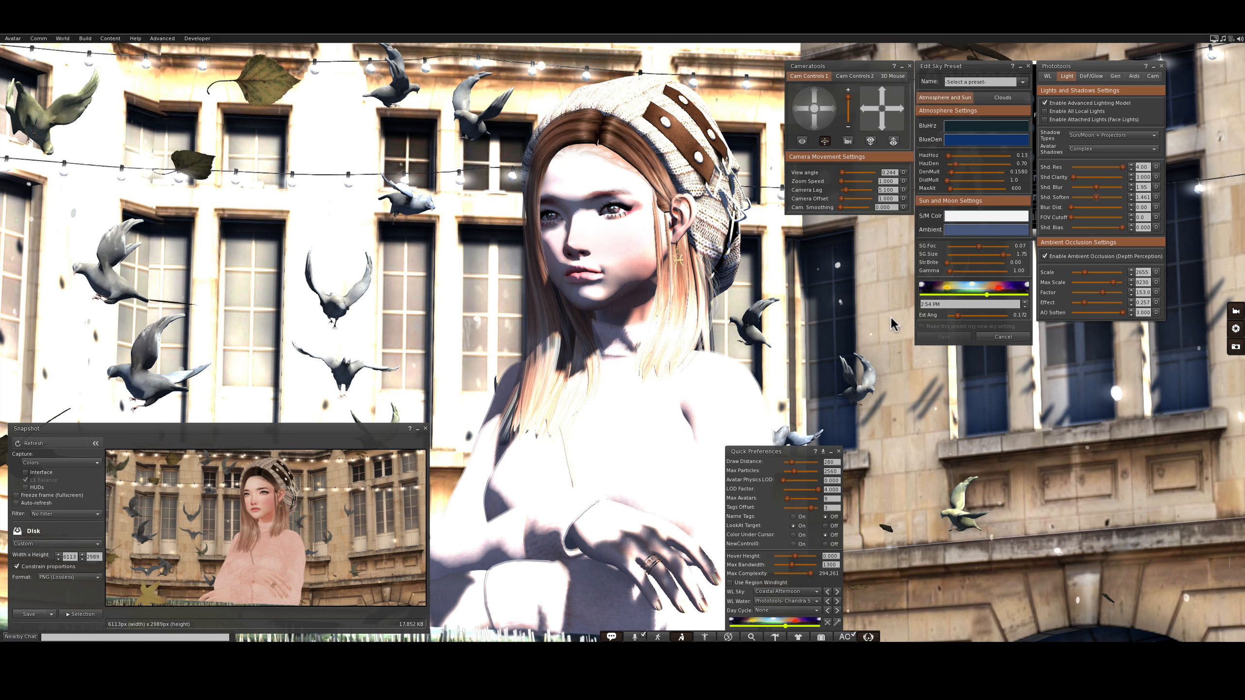
left_click(1090, 252)
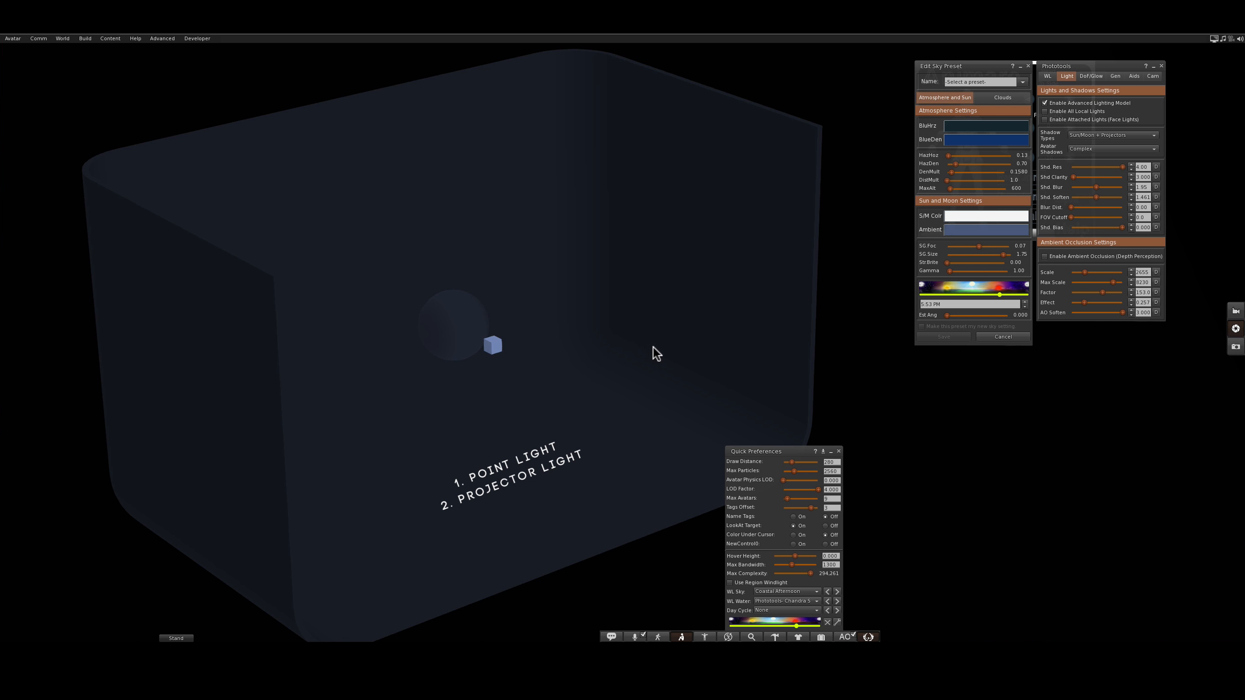
- Edit the small cube beside the sphere to make it a light source, and enable all local lights in Phototools
right_click(493, 345)
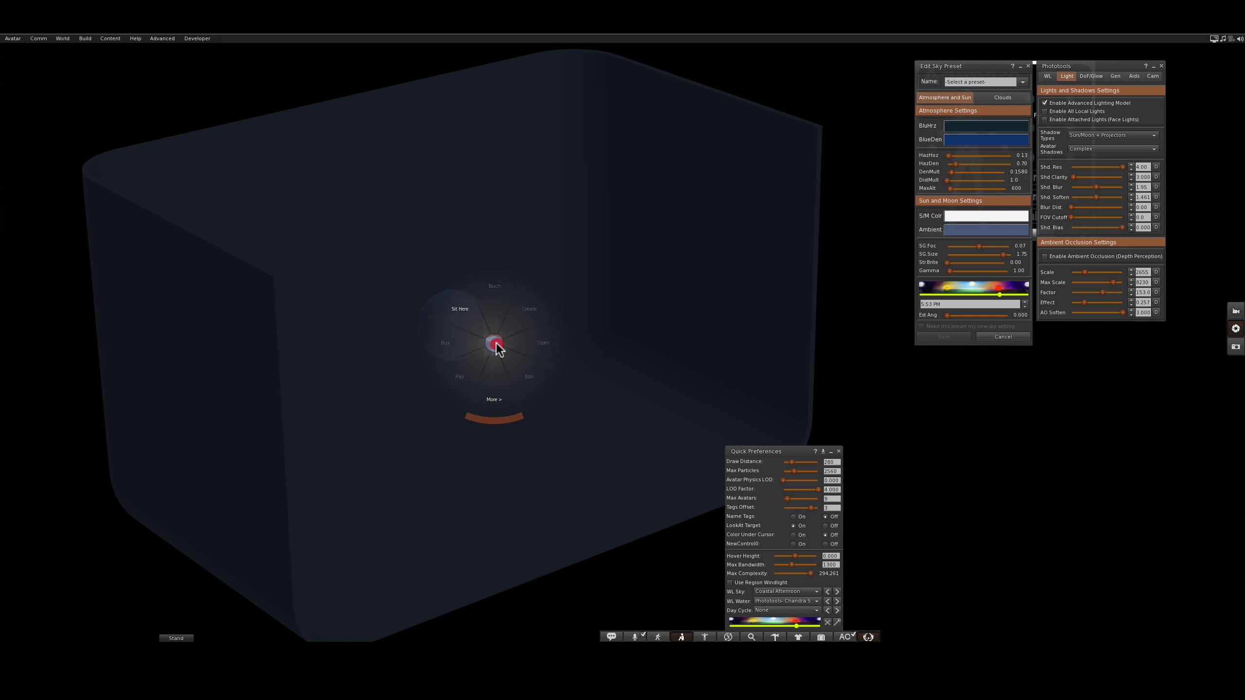
left_click(527, 381)
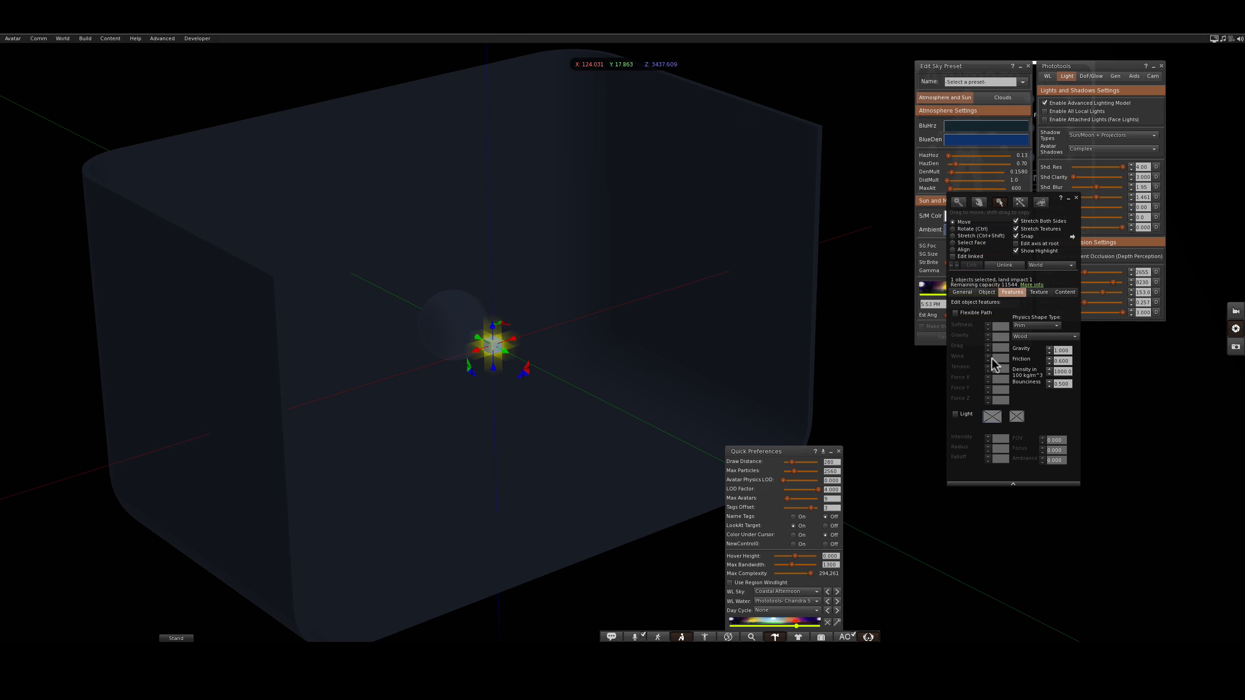
left_click(953, 413)
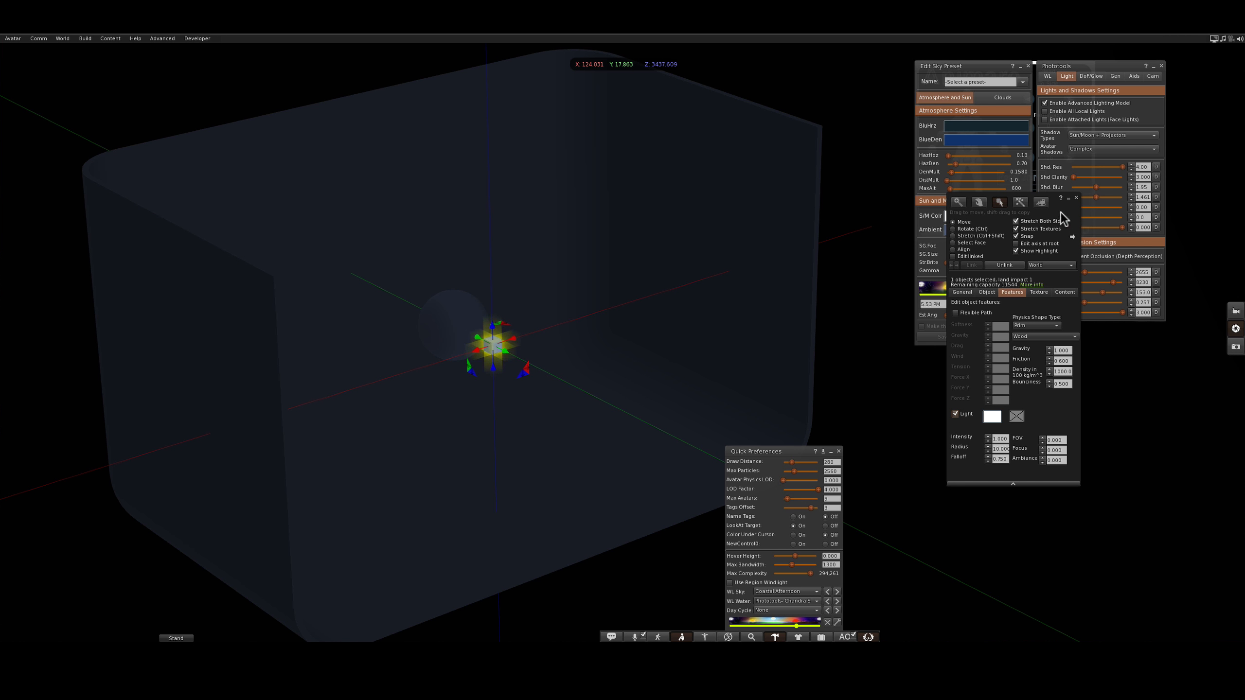
left_click_drag(1059, 236, 1016, 369)
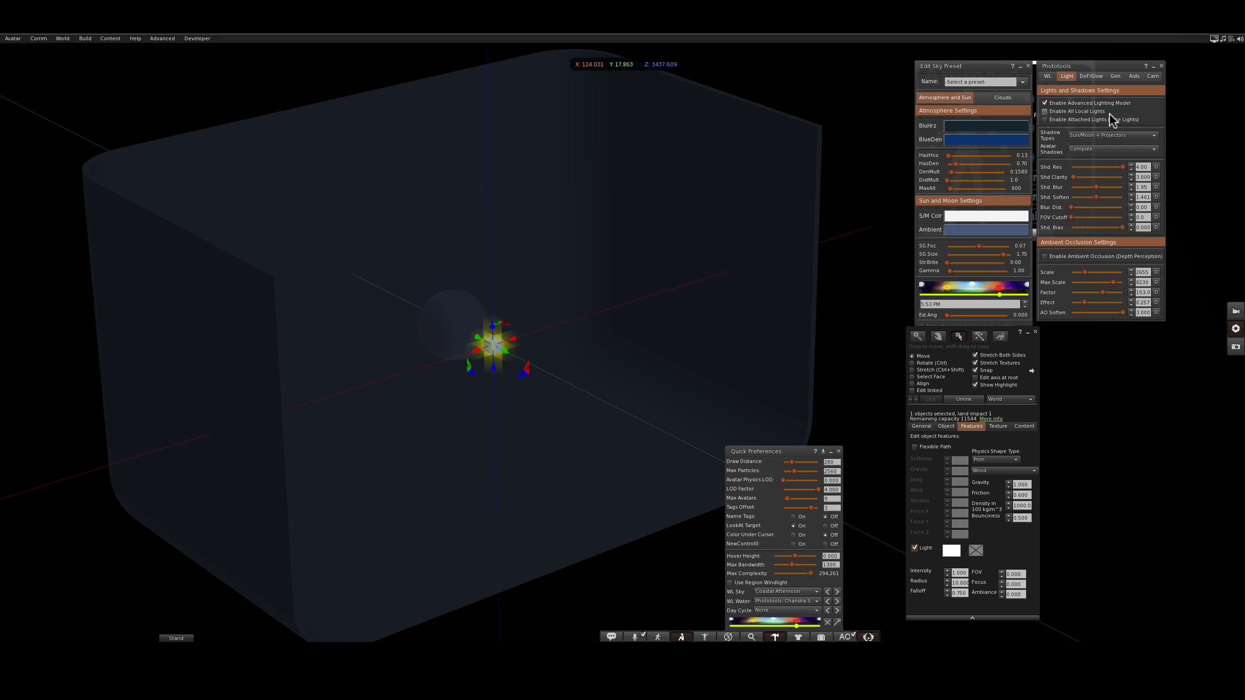
left_click(1043, 111)
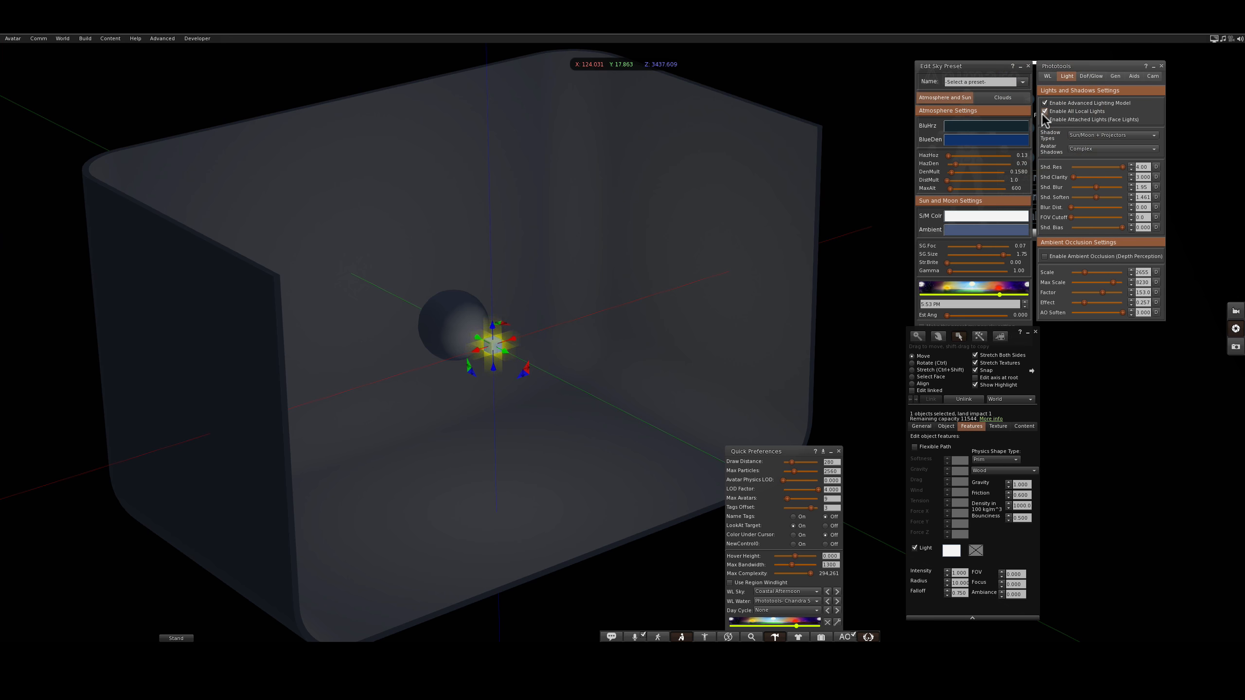